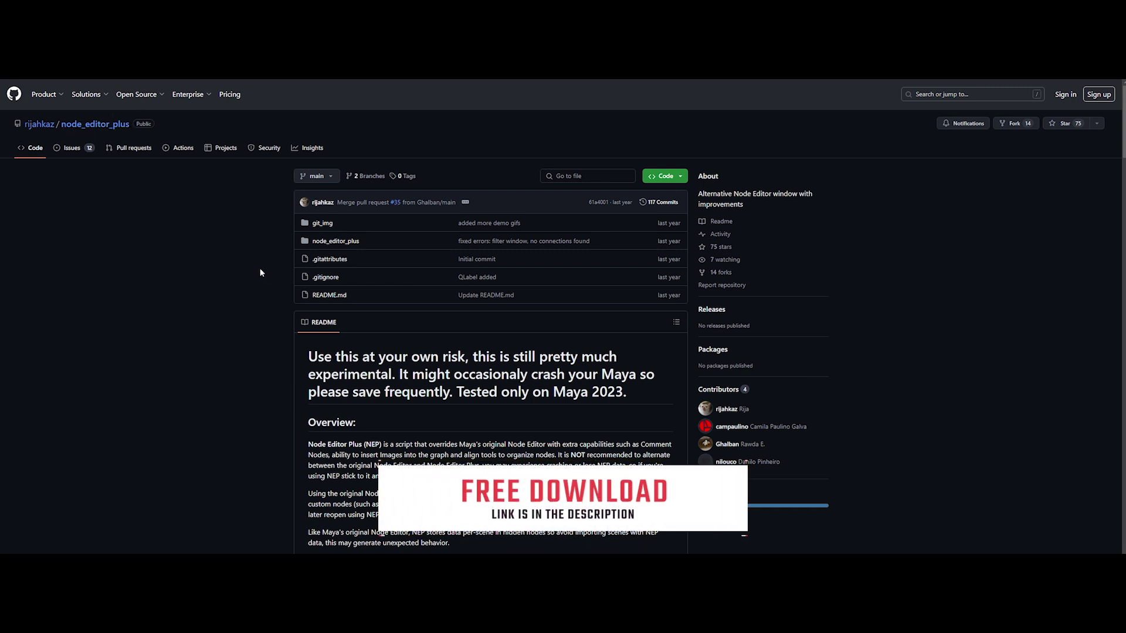
Scroll the node_editor_plus README and highlight the 'Tested only on Maya 2023' note.
scroll(258, 275, "down", 3)
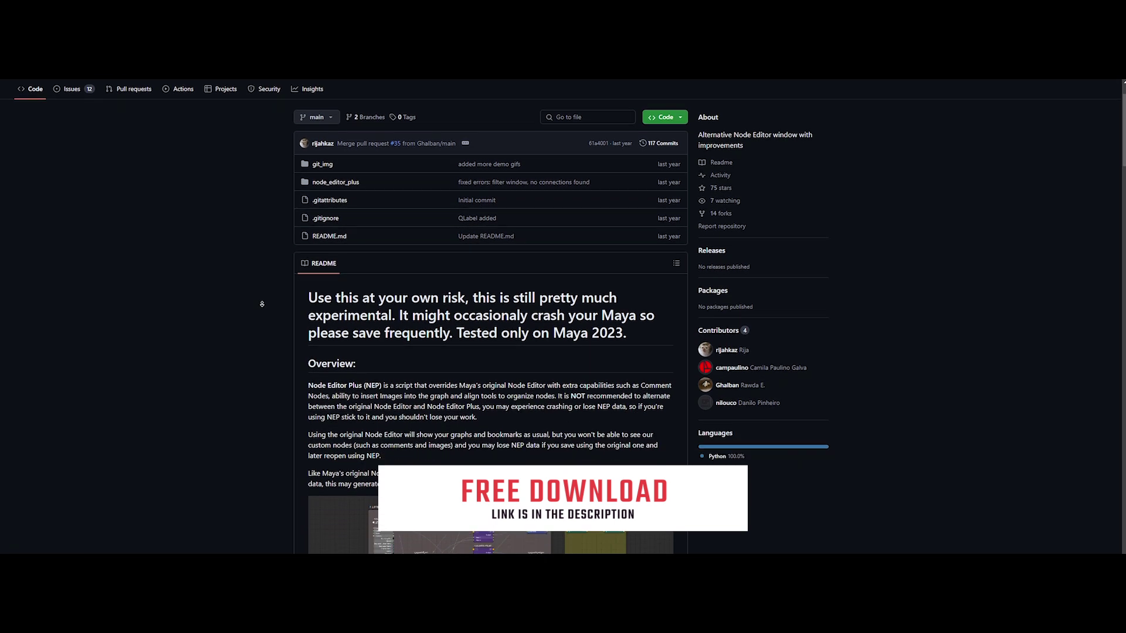
scroll(262, 304, "down", 1)
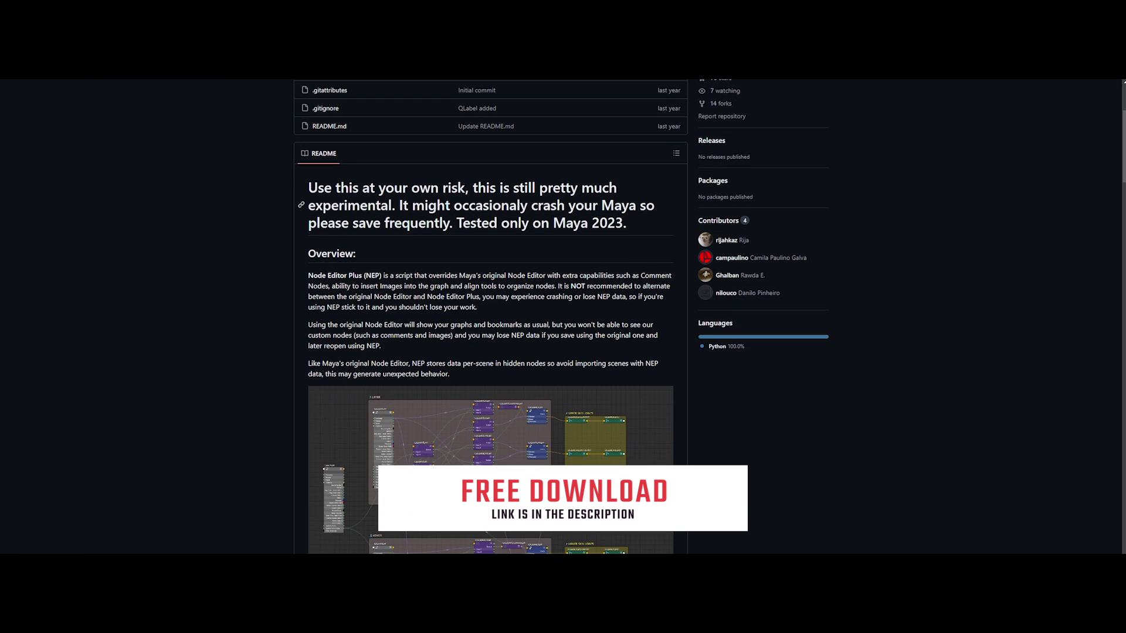
left_click_drag(457, 223, 623, 223)
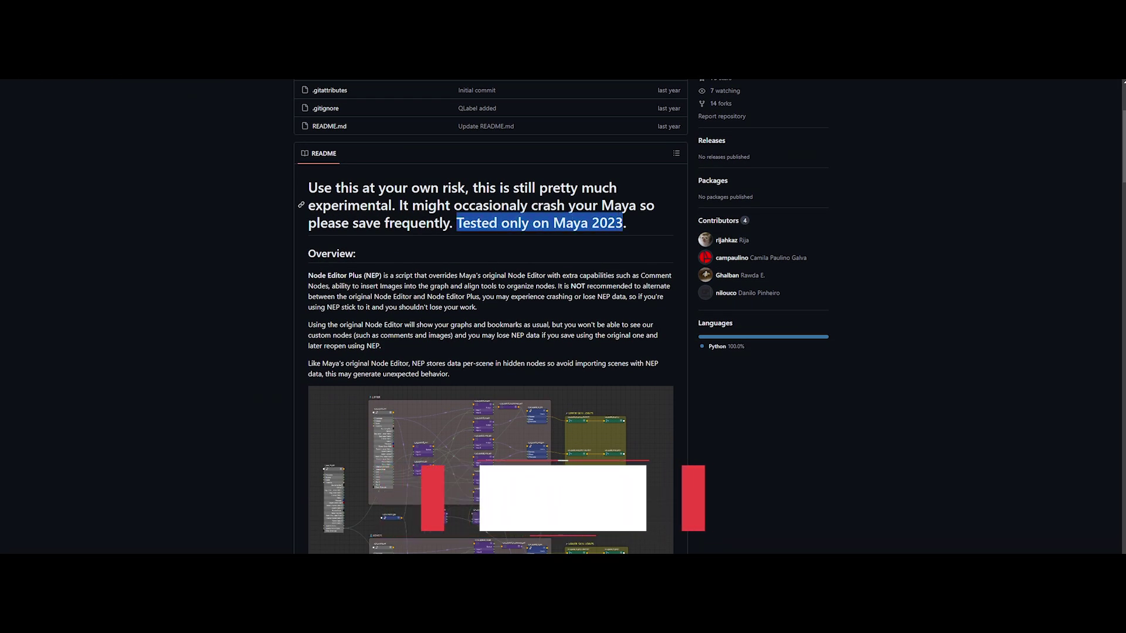
left_click(266, 289)
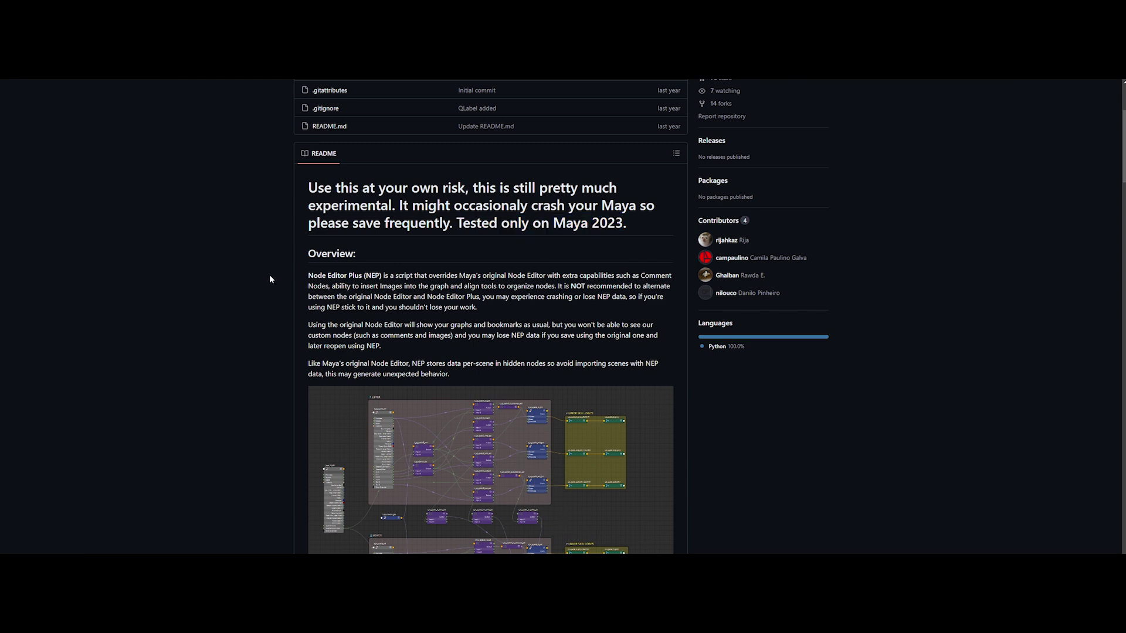
middle_click(269, 279)
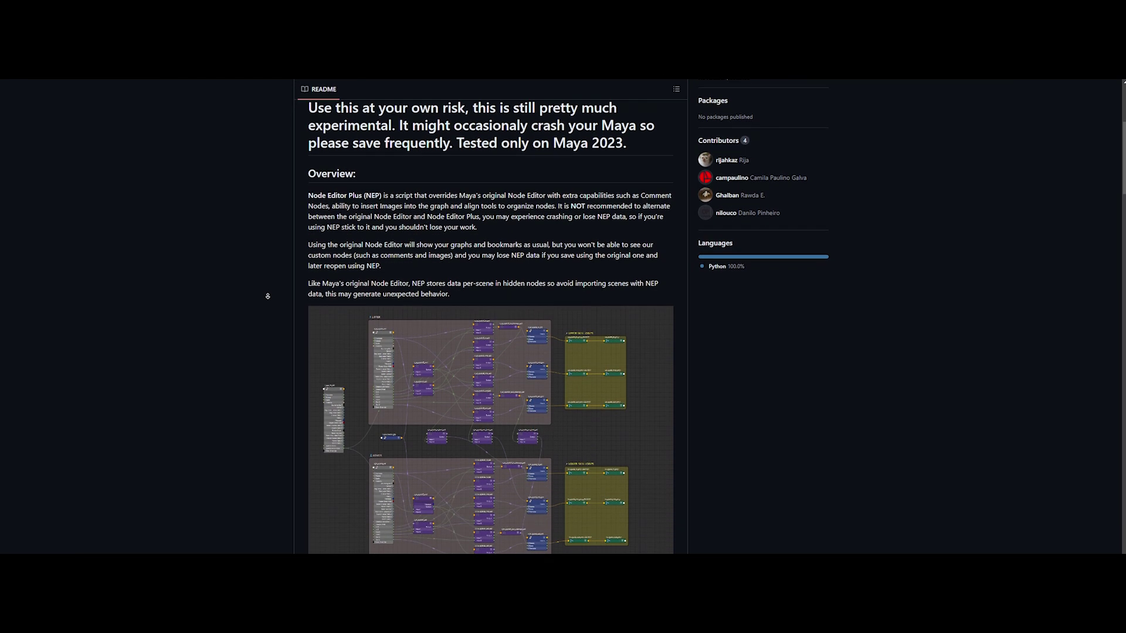
left_click(268, 291)
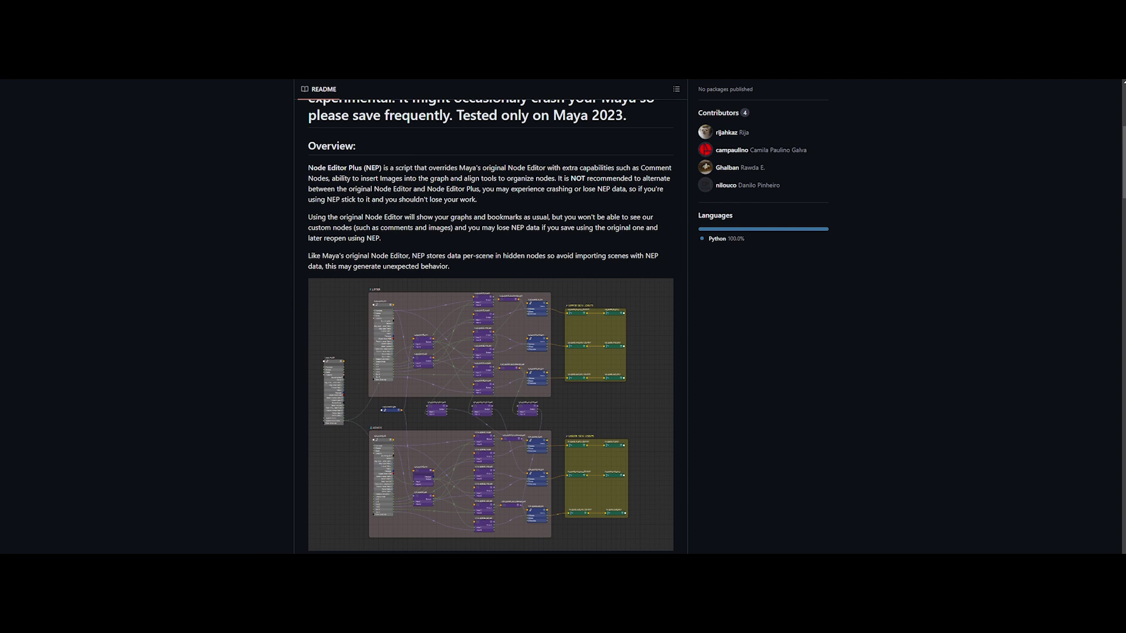
Highlight the first Overview paragraph, then clear the selection.
left_click_drag(308, 167, 479, 202)
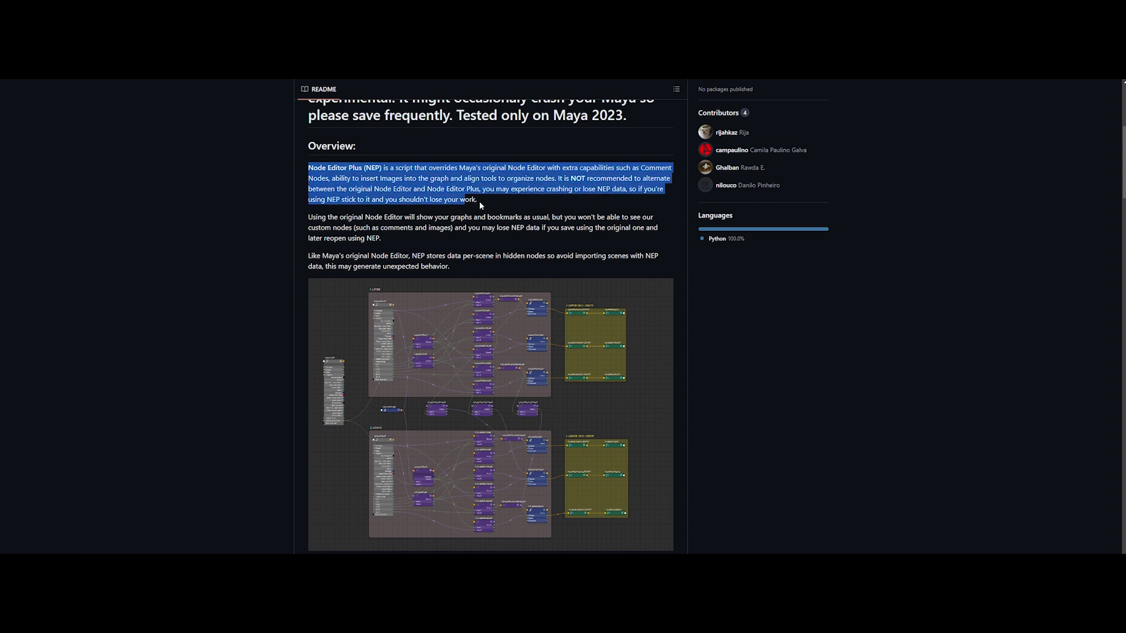
left_click(135, 274)
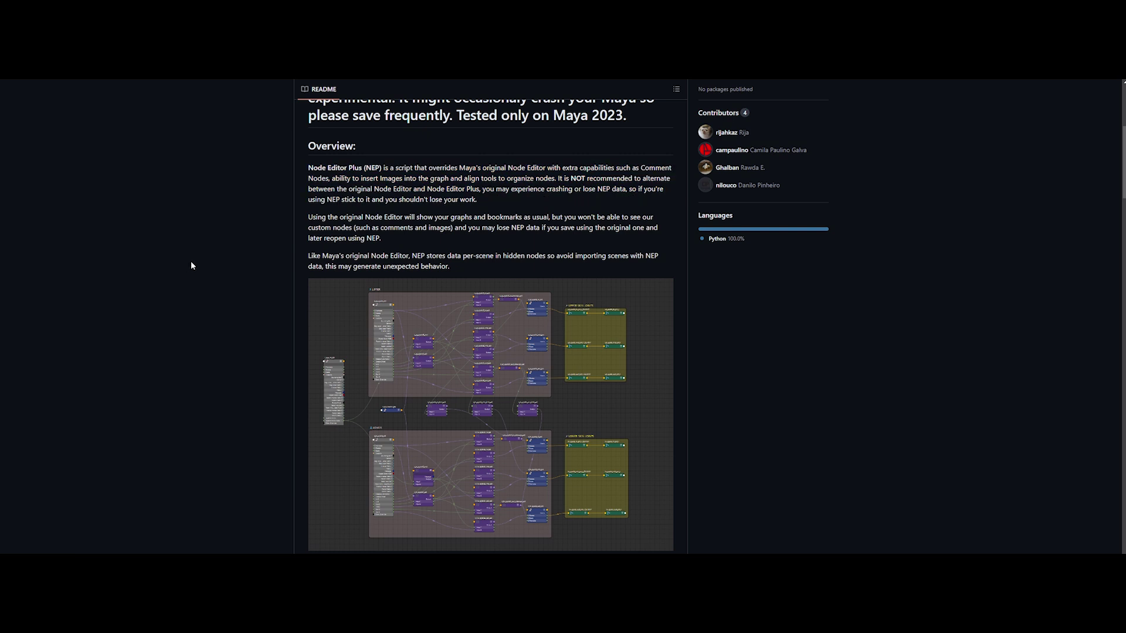
middle_click(218, 291)
left_click(219, 290)
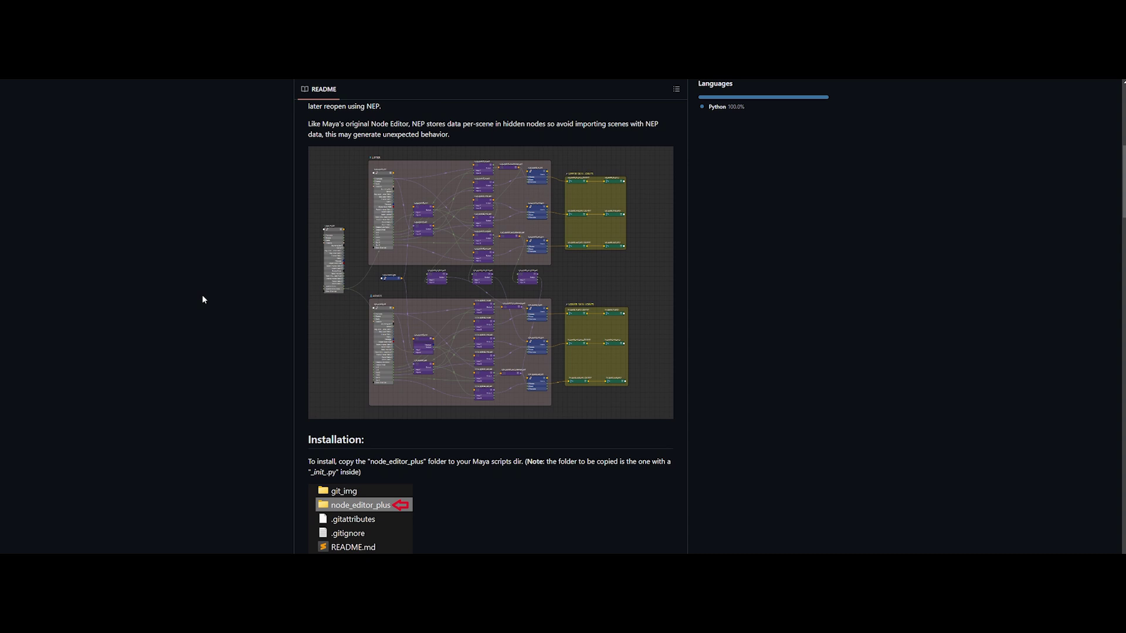
Scroll to the Command List and highlight the shortcut commands from Custom Node Creation down.
scroll(372, 301, "down", 4)
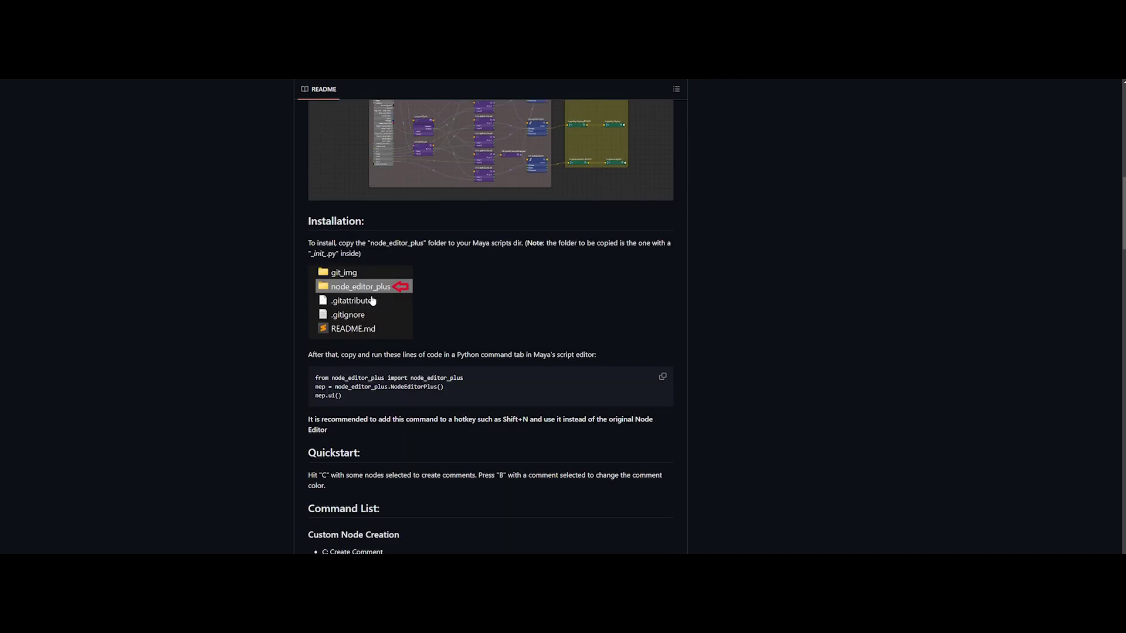
scroll(212, 301, "down", 6)
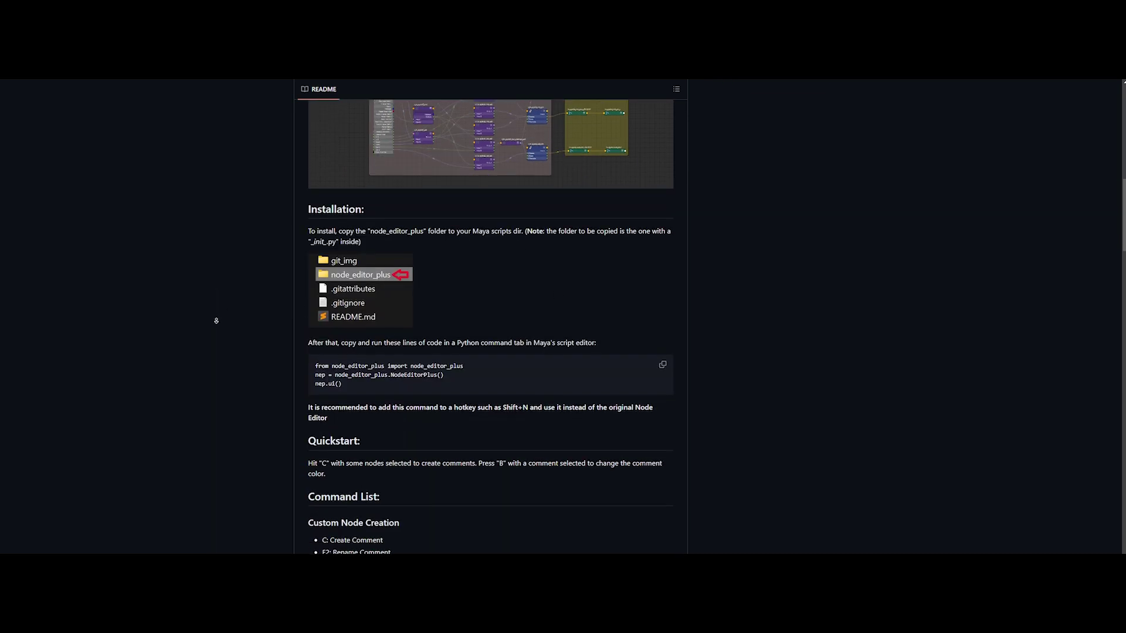
triple_click(353, 165)
left_click_drag(353, 165, 457, 409)
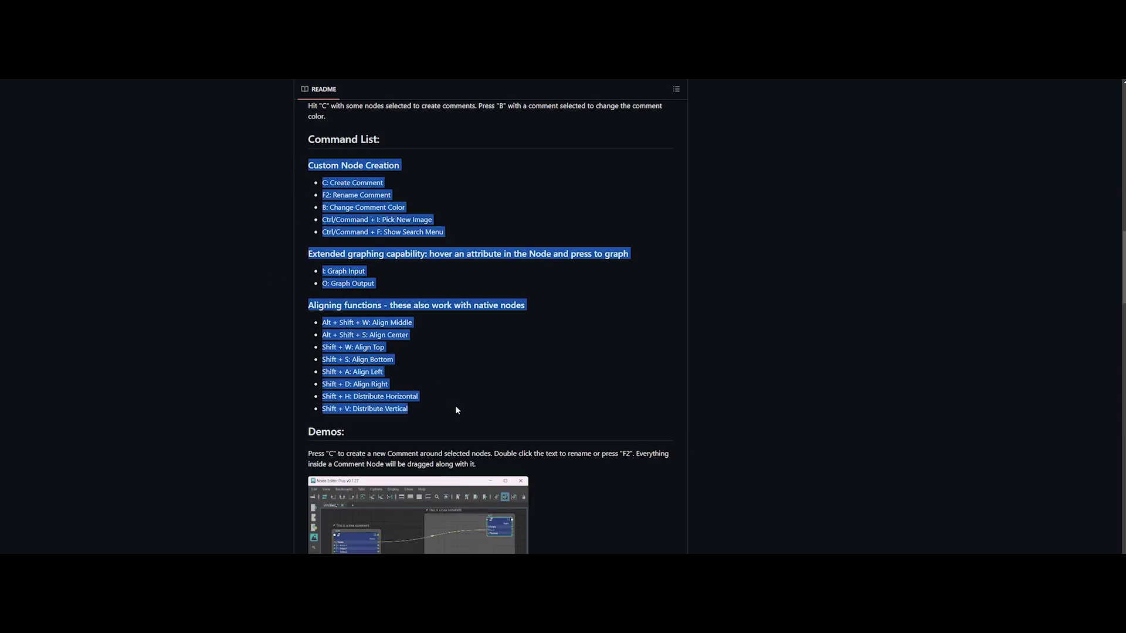
left_click(230, 312)
Scroll through the Demos, return to the top and download the repository as a ZIP.
scroll(244, 301, "down", 6)
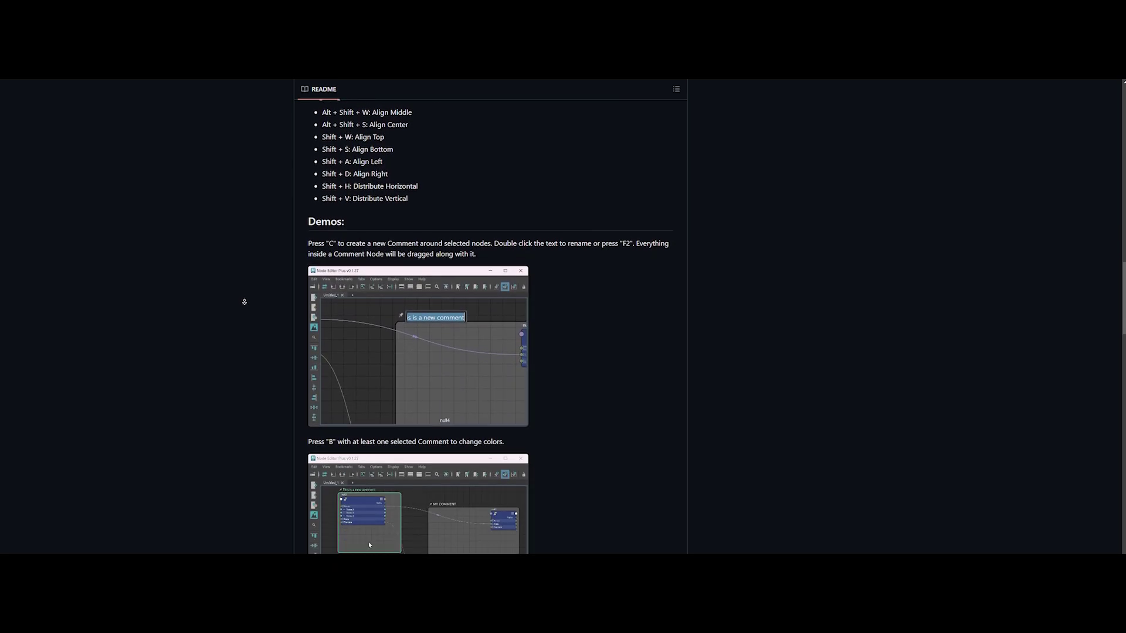
scroll(258, 322, "down", 2)
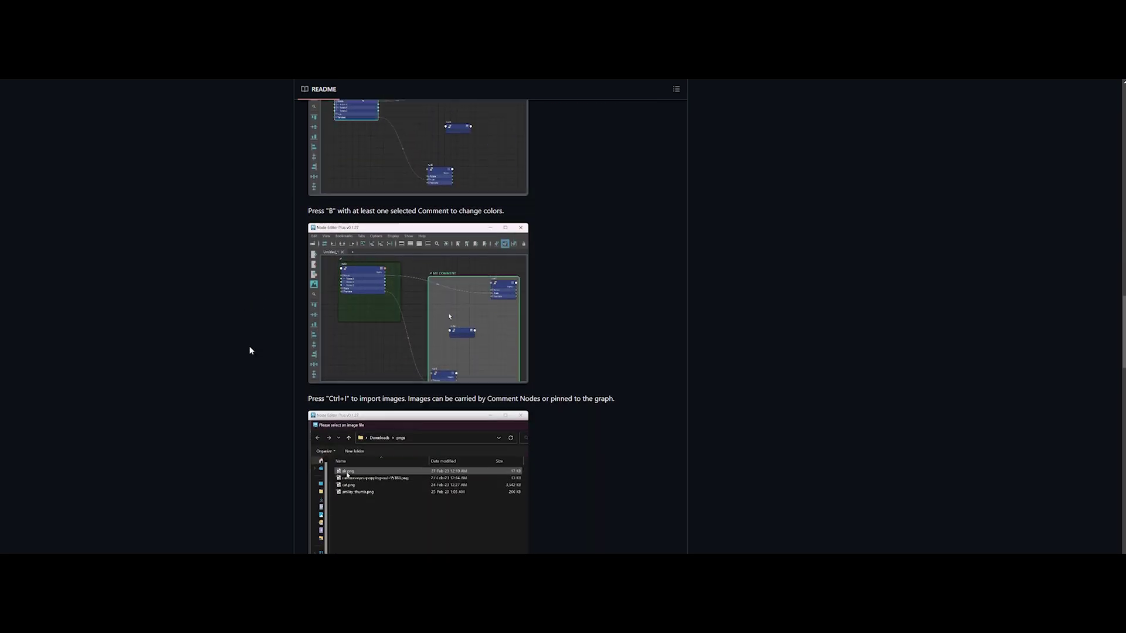
scroll(271, 235, "up", 20)
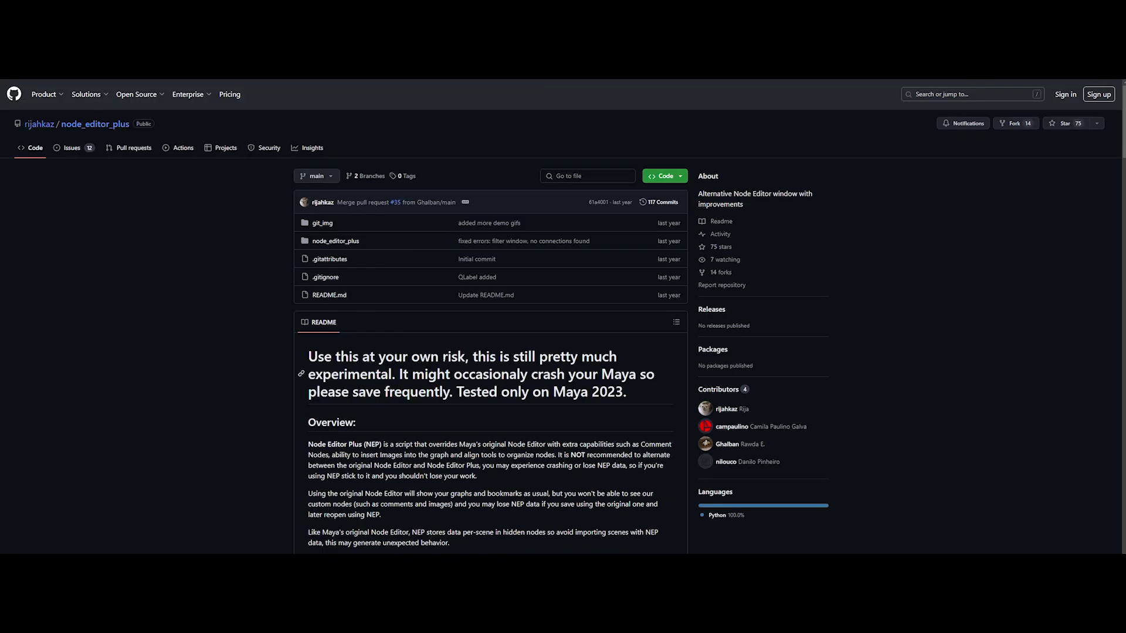
left_click(668, 179)
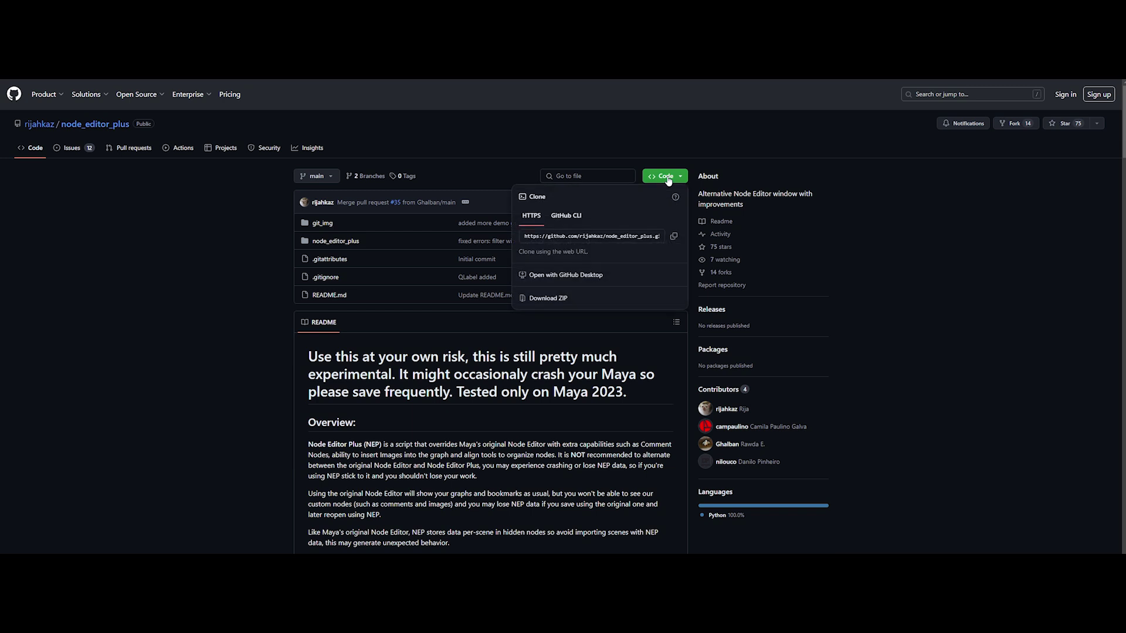
left_click(577, 303)
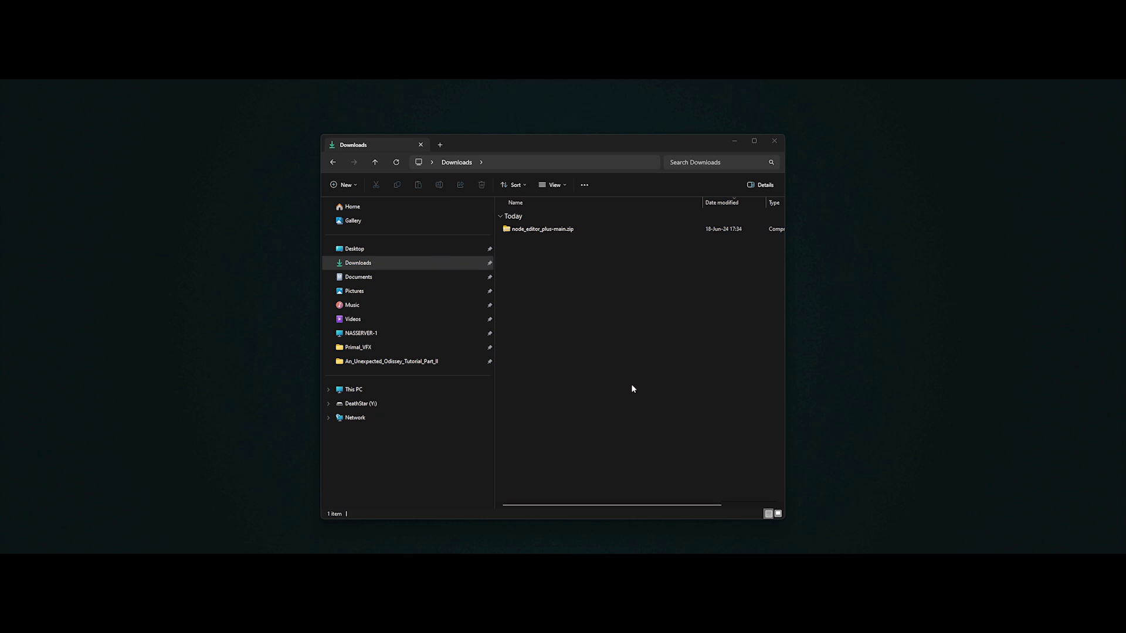
Open node_editor_plus-main.zip and drag its node_editor_plus folder into Documents\maya\2024\scripts.
left_click(548, 231)
double_click(547, 231)
left_click_drag(315, 143, 312, 137)
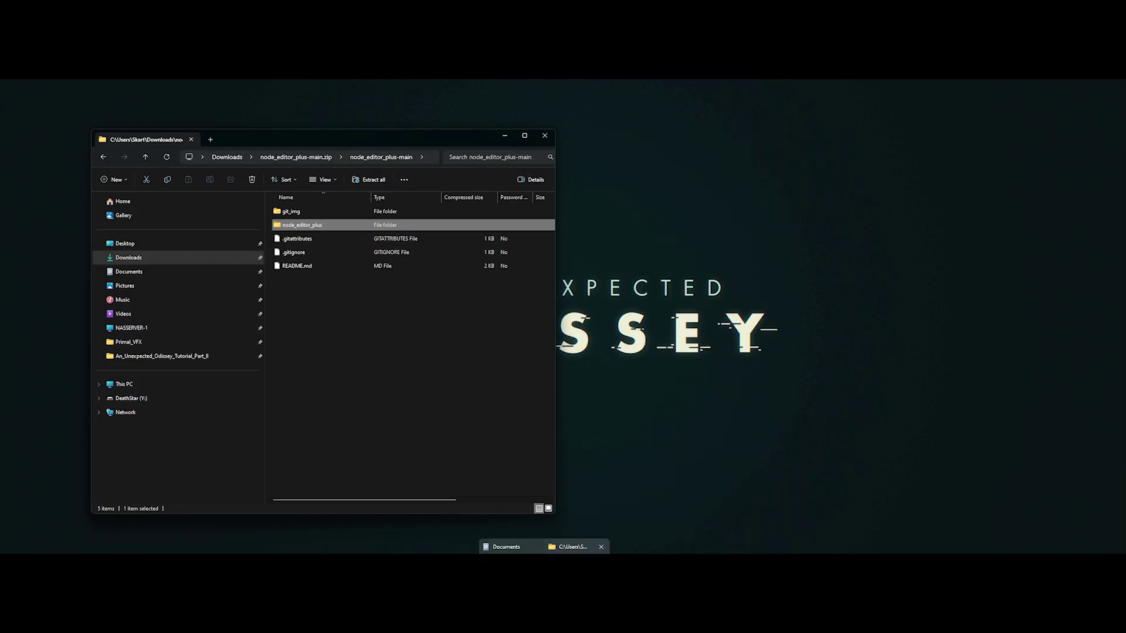
left_click(577, 546)
double_click(771, 236)
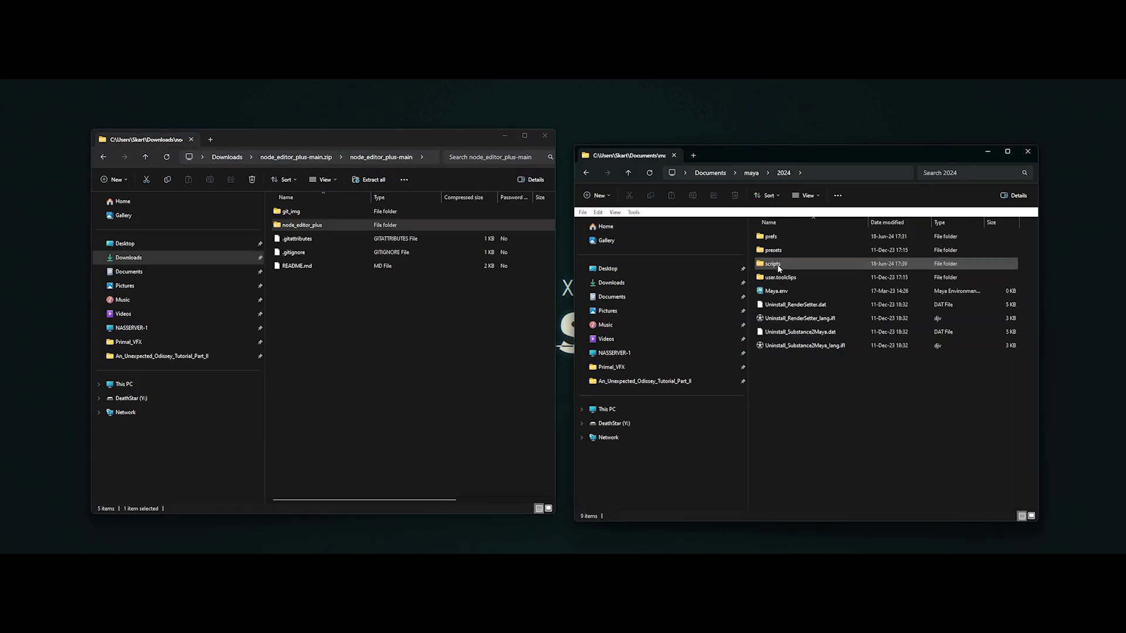
double_click(773, 264)
left_click_drag(302, 226, 854, 339)
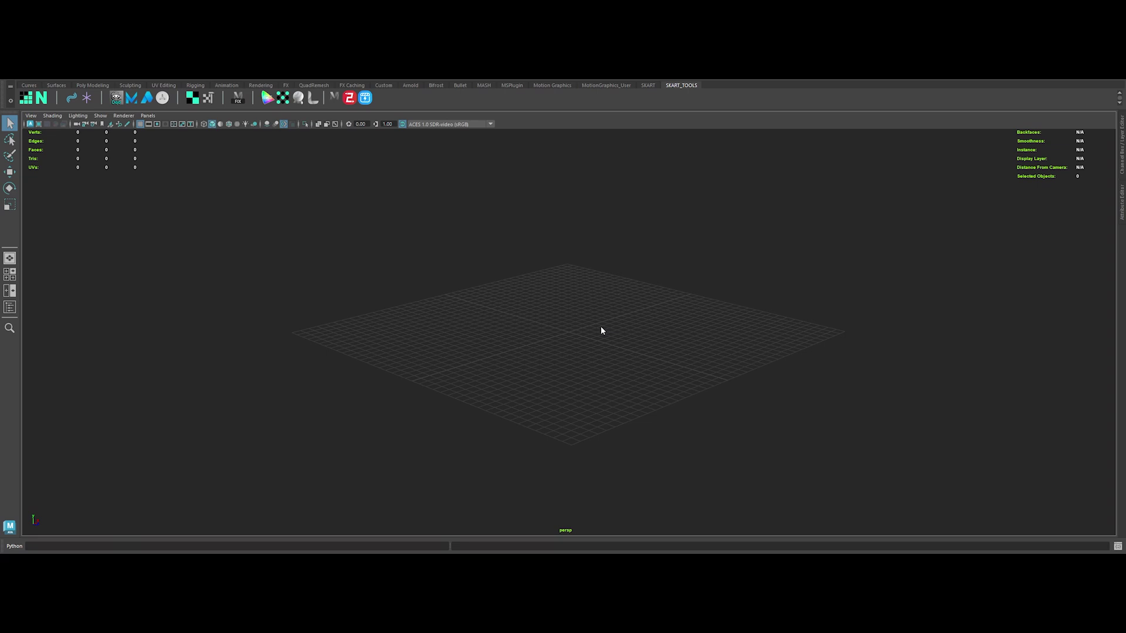
Paste the three-line Node Editor Plus launch code into a new Python Script Editor tab and run it.
left_click(1118, 547)
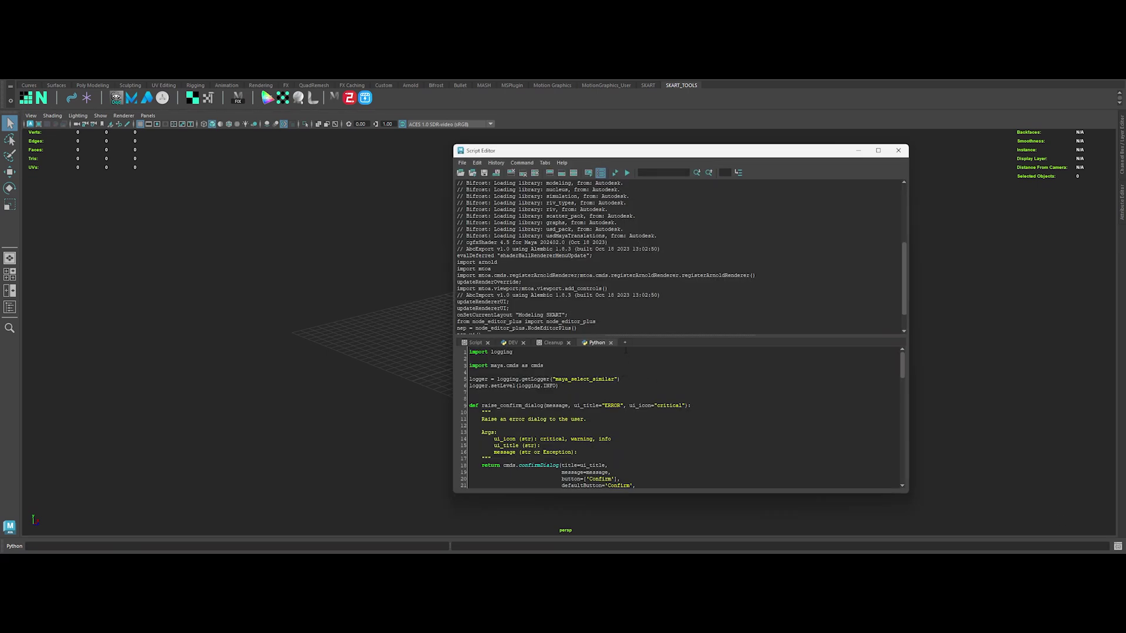
left_click(625, 344)
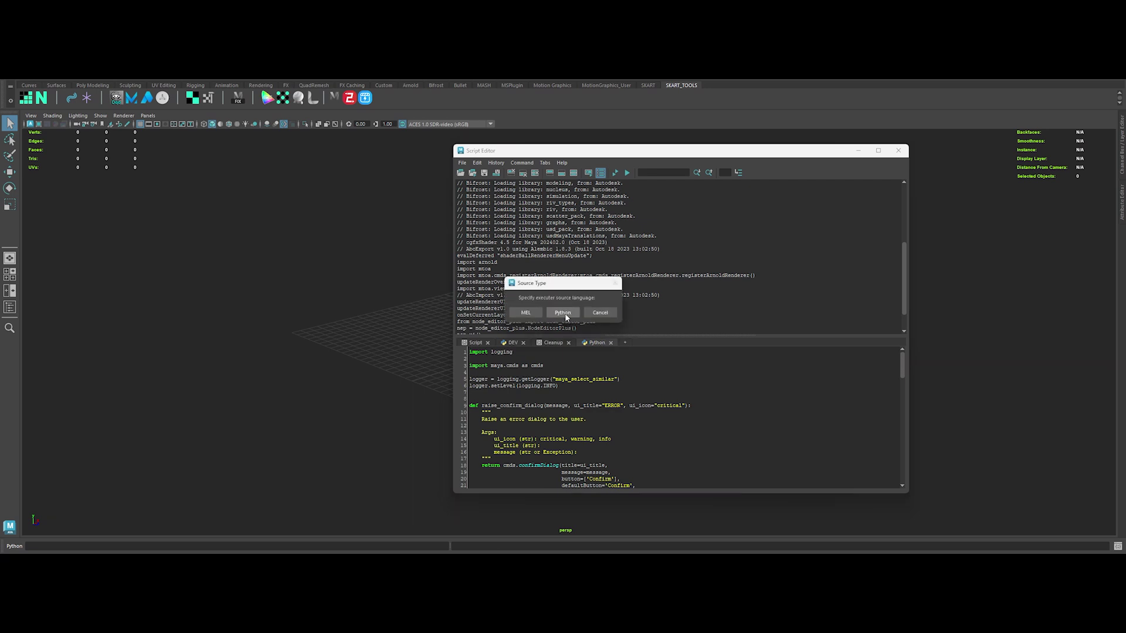
left_click(563, 314)
type("from node_editor_plus import node_editor_plus nep = node_editor_plus.NodeEditorPlus() nep.ui()")
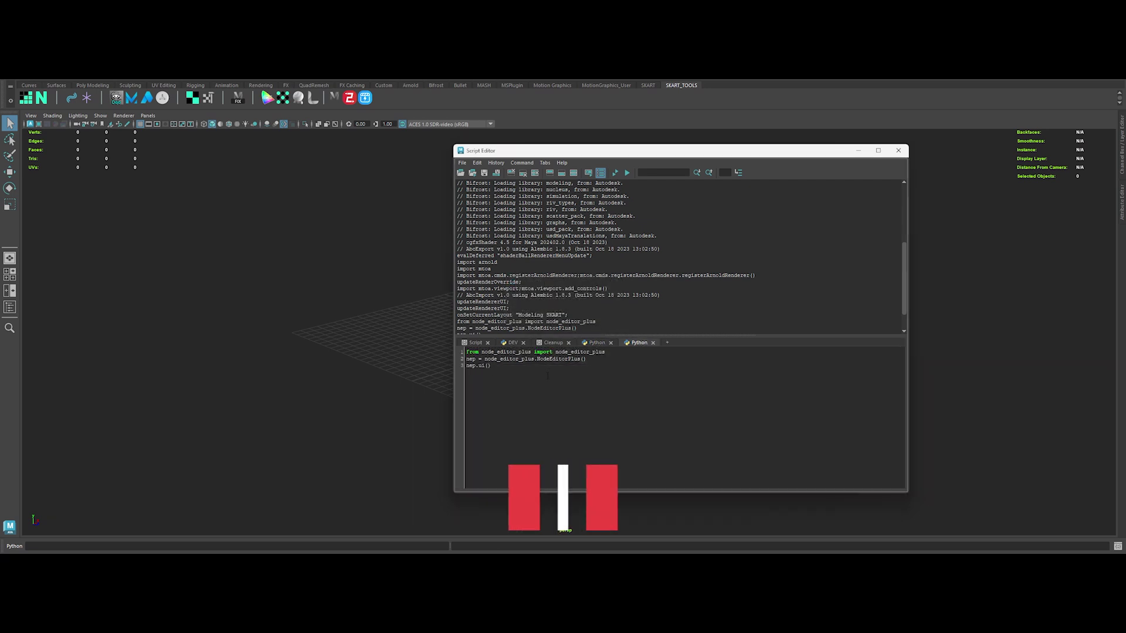
key("ctrl+a")
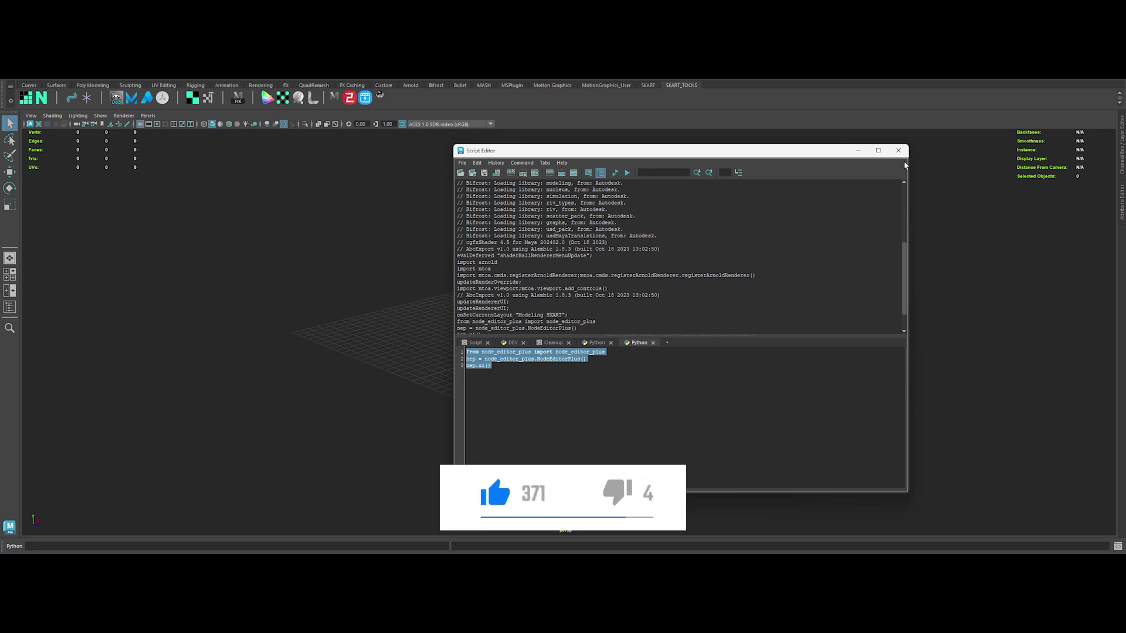
Close the Script Editor and select the brake caliper in the viewport.
left_click(899, 150)
left_click(383, 95)
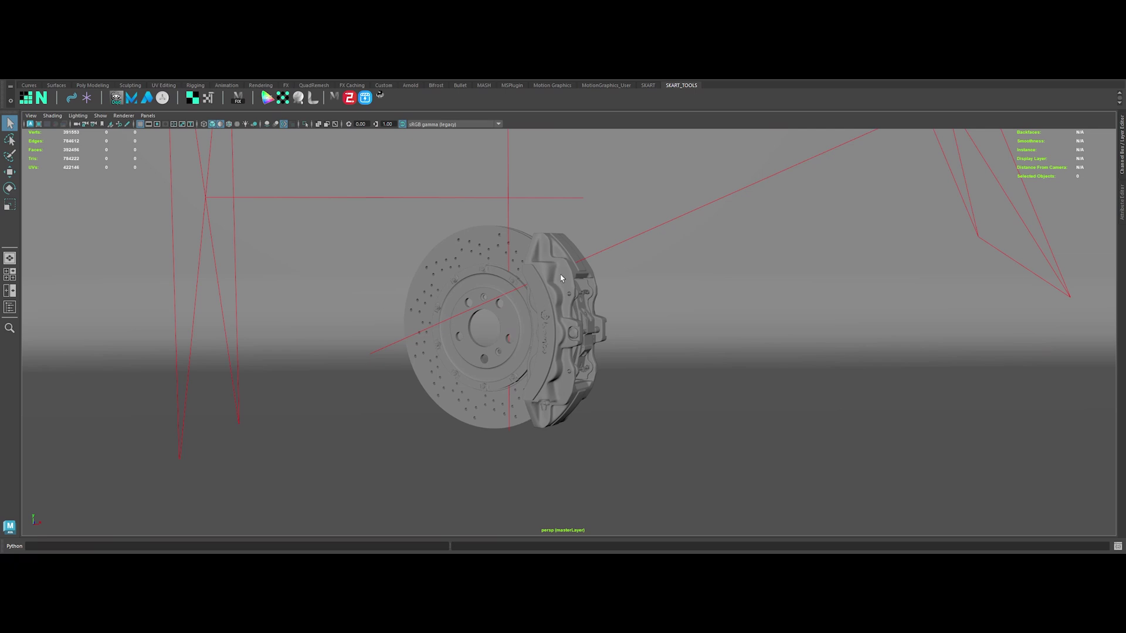
left_click(566, 283)
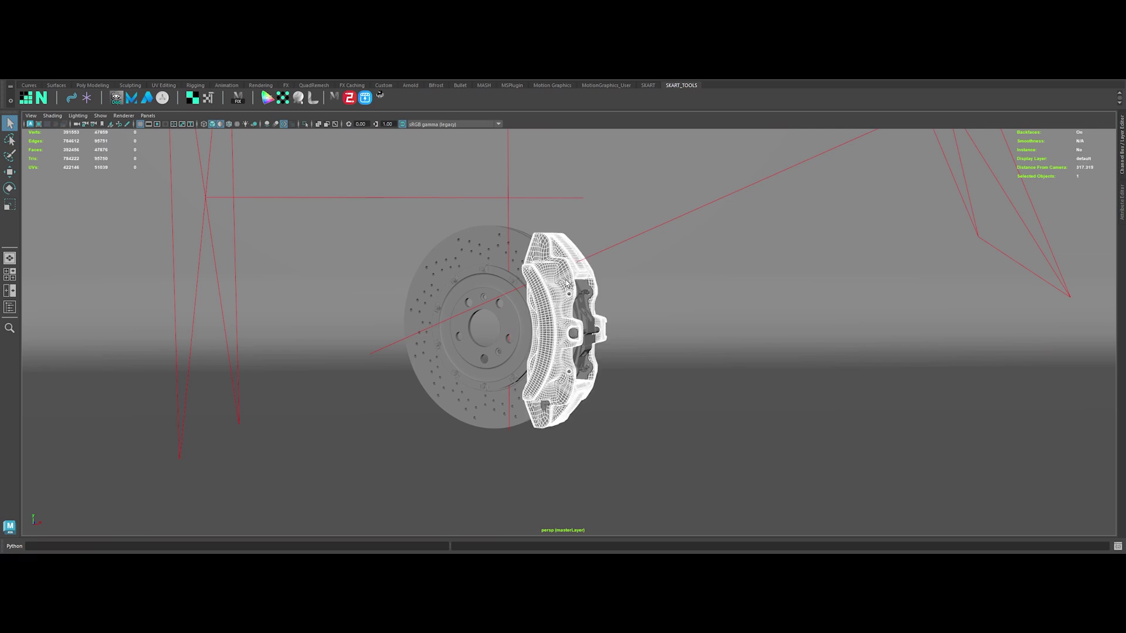
Graph the selected caliper in Node Editor Plus and regraph everything upstream of Metal_RedSG.
left_click(381, 96)
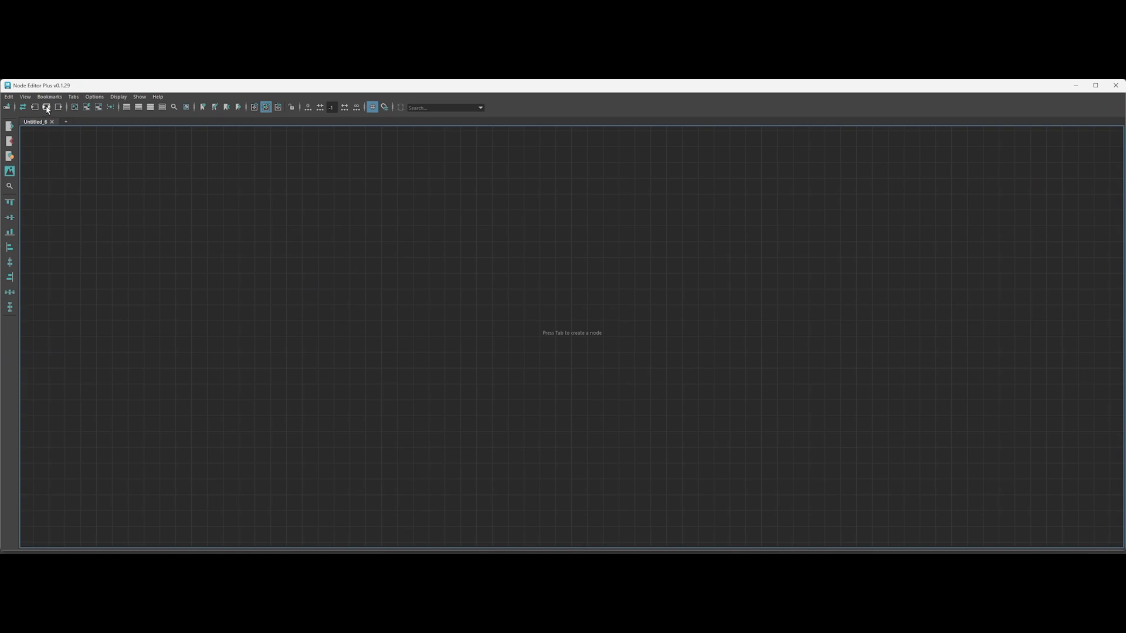
left_click(46, 107)
left_click_drag(498, 306, 484, 306)
left_click(650, 297)
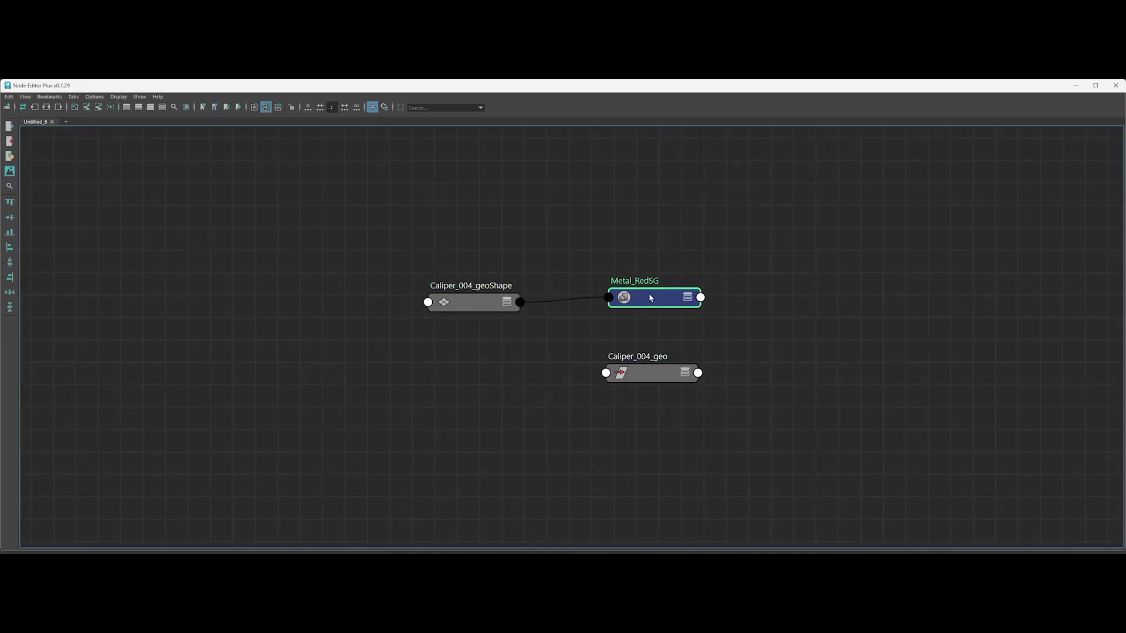
right_click_drag(650, 298, 655, 253)
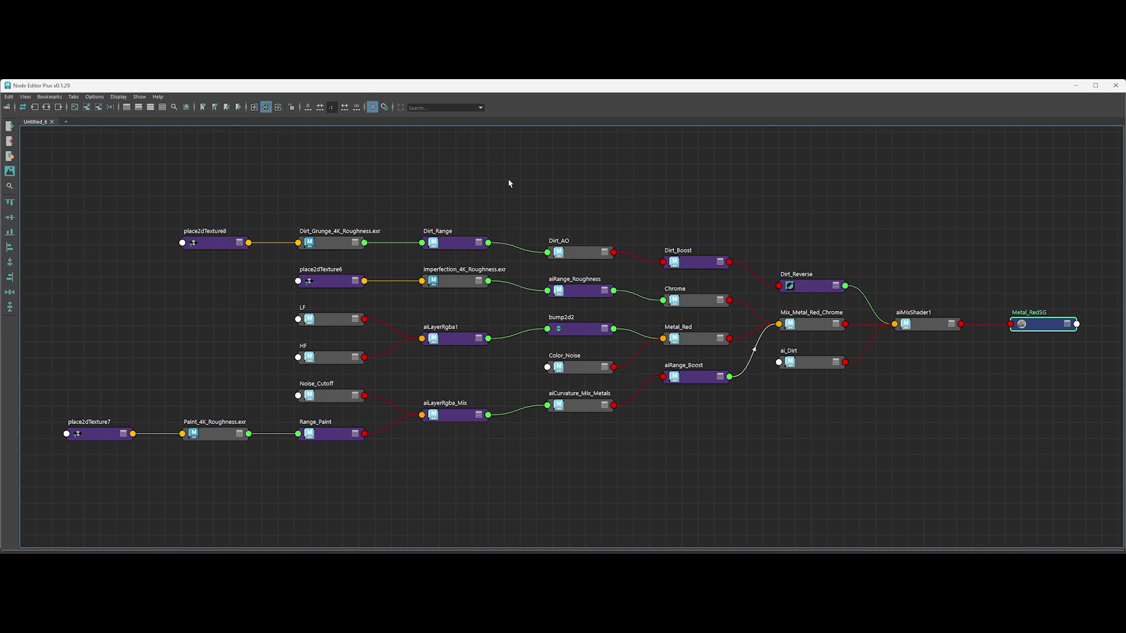
Select every node in the network and expand them all to show full attribute lists.
scroll(613, 334, "down", 4)
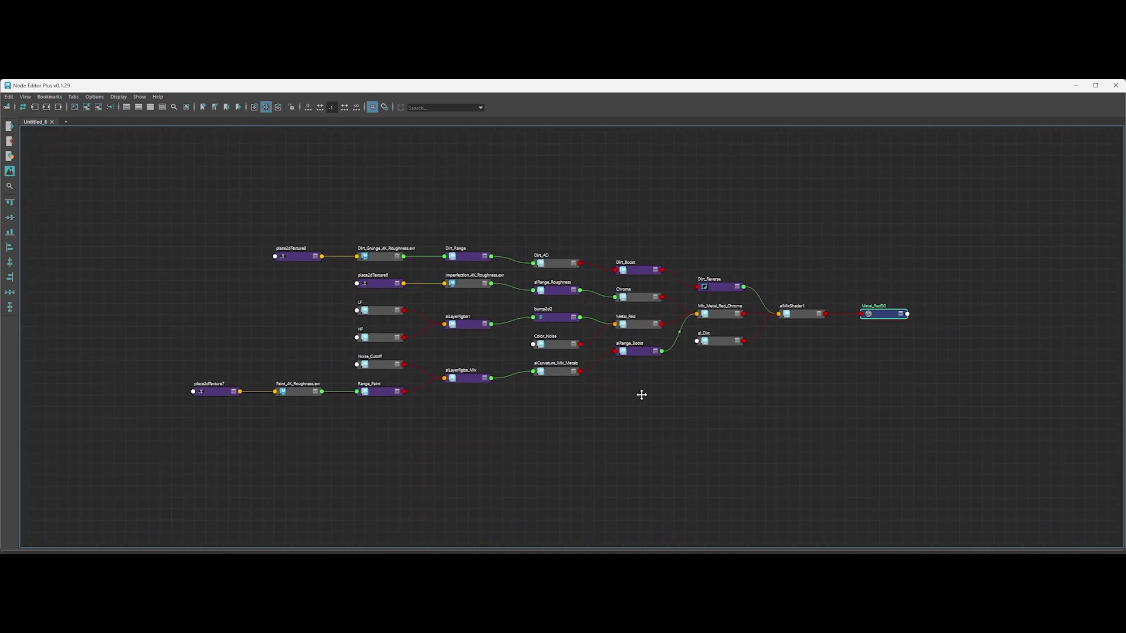
left_click_drag(139, 203, 922, 434)
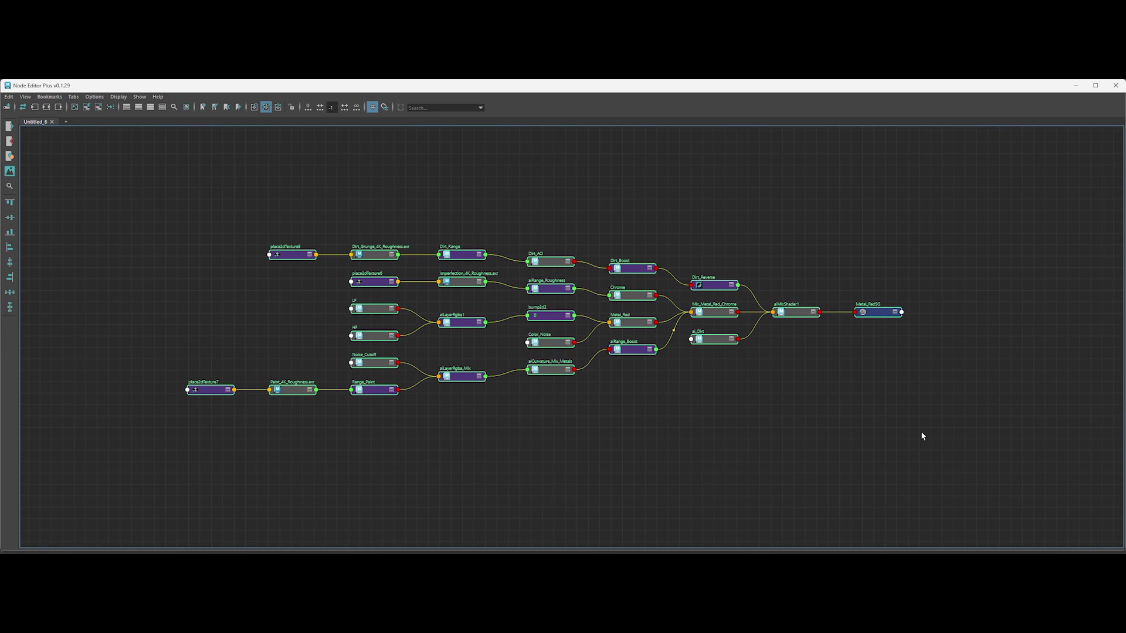
left_click(139, 109)
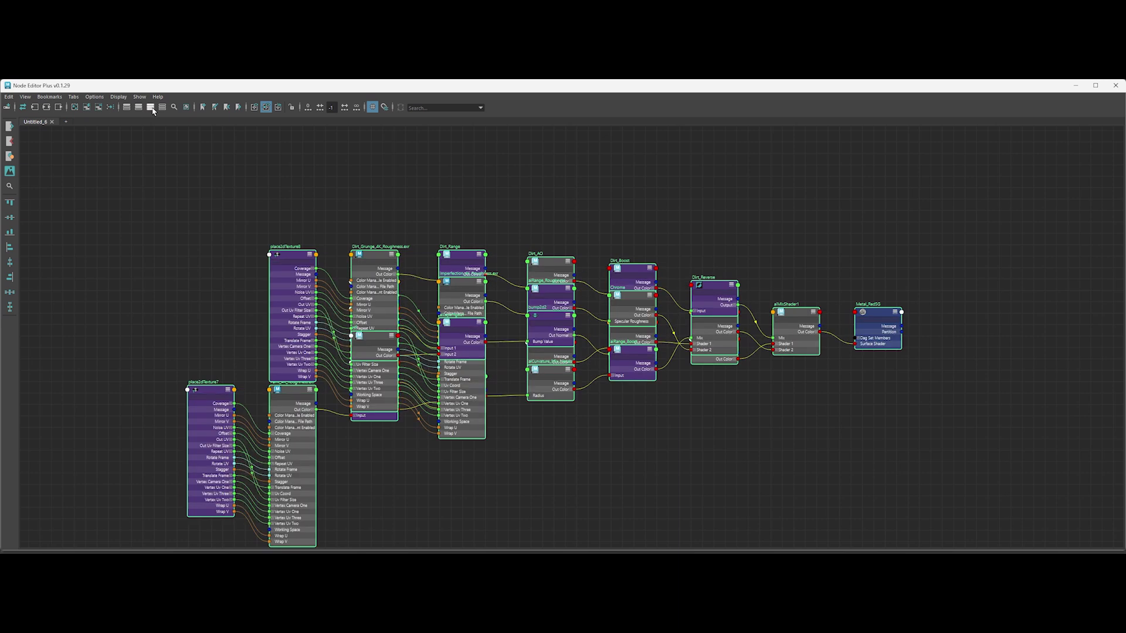
left_click(151, 109)
Show only connected attributes and top-align place2dTexture8, Dirt_Grunge and Dirt_Range in one row.
key("1")
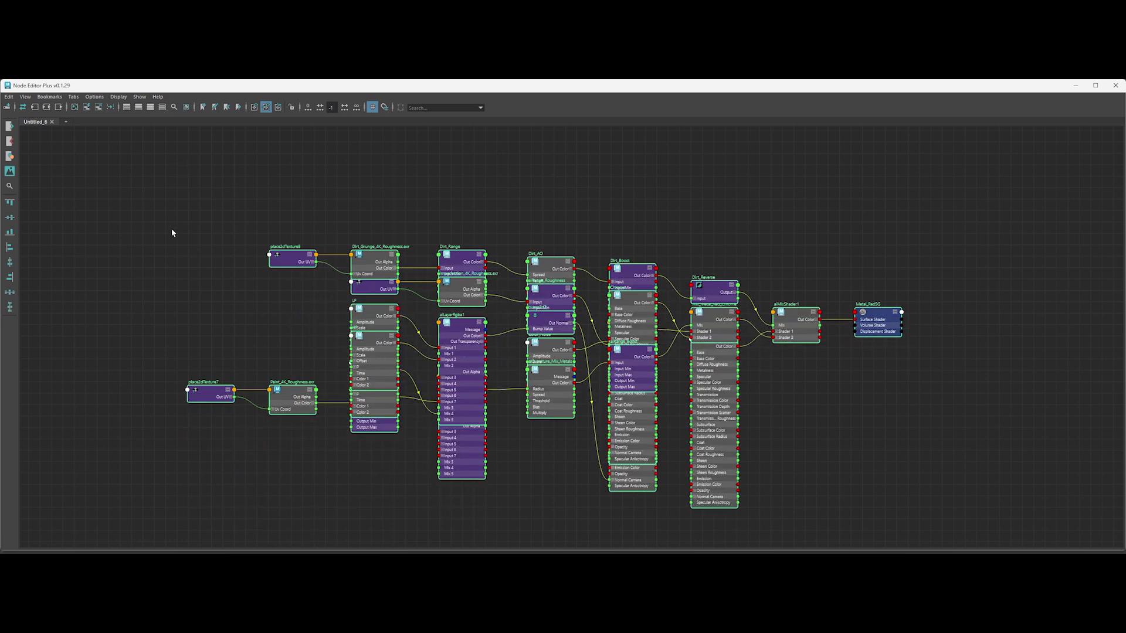
key("2")
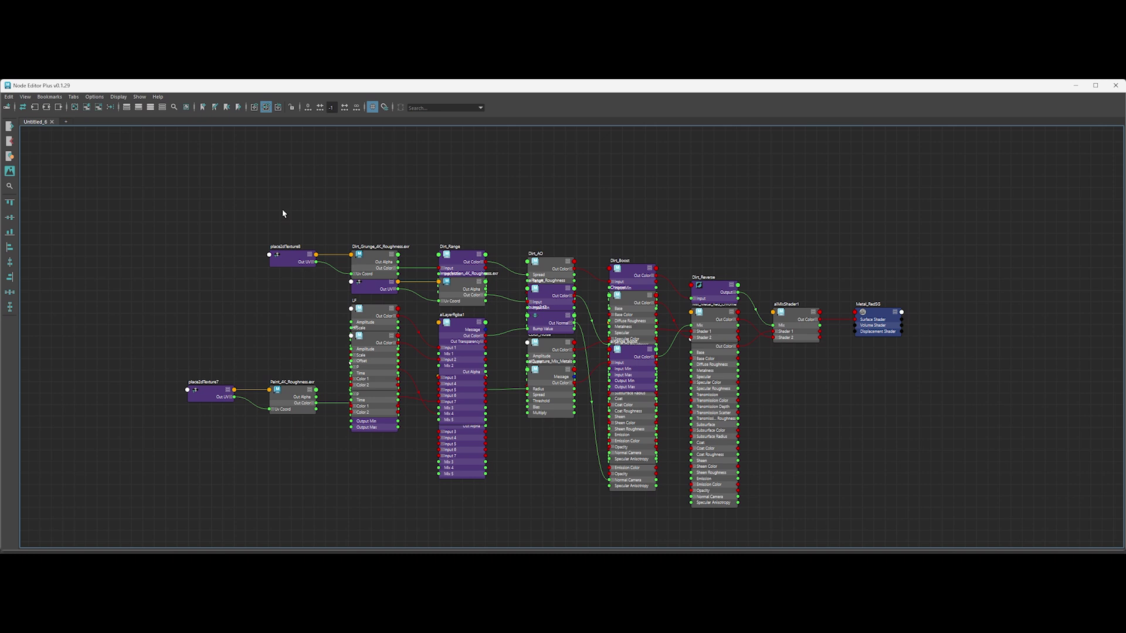
left_click_drag(283, 260, 276, 196)
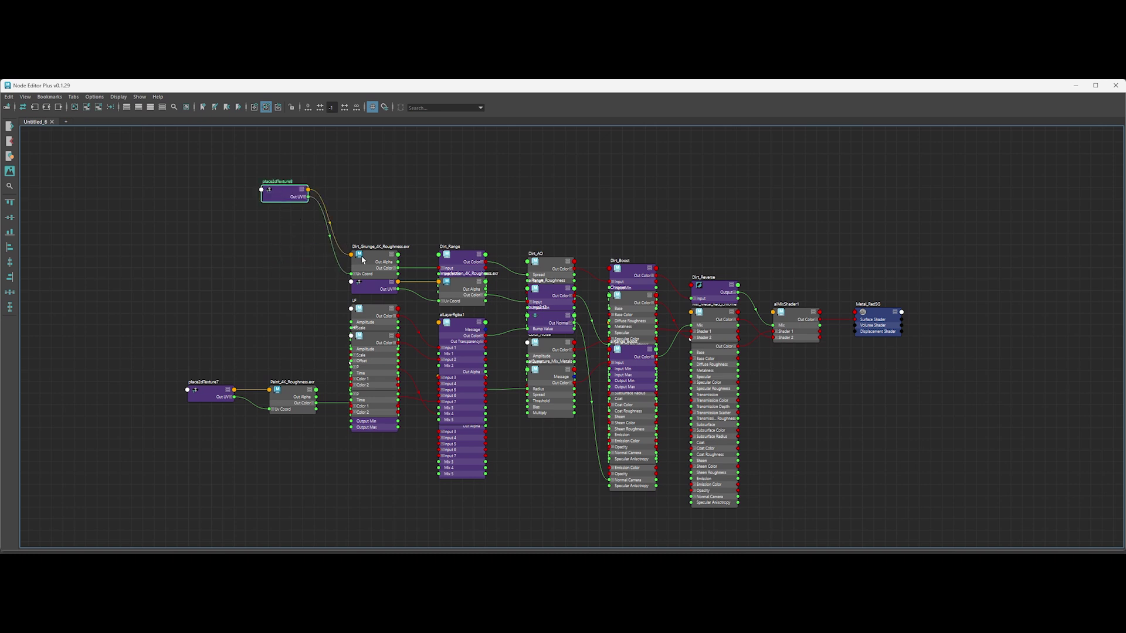
left_click_drag(367, 261, 373, 239)
left_click_drag(468, 264, 474, 249)
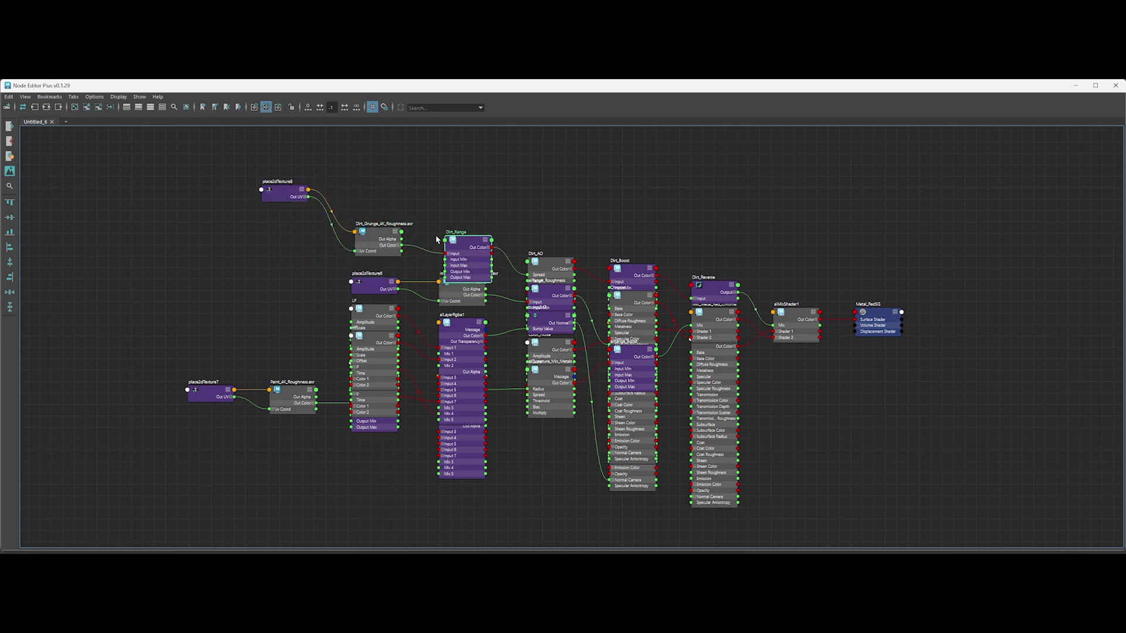
left_click_drag(263, 165, 491, 259)
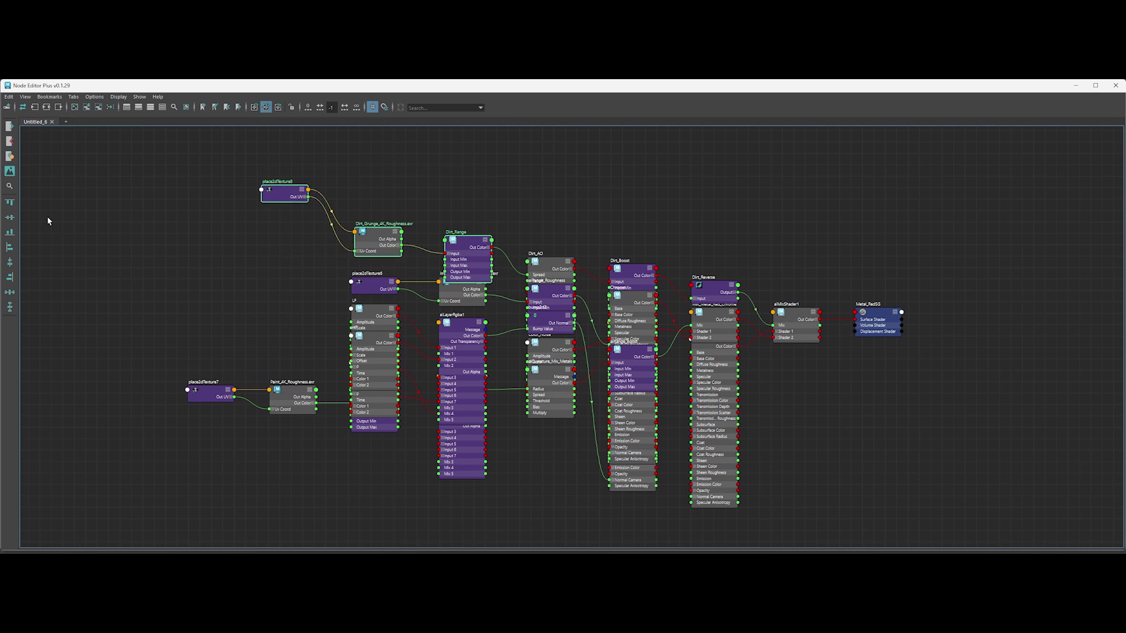
left_click(10, 204)
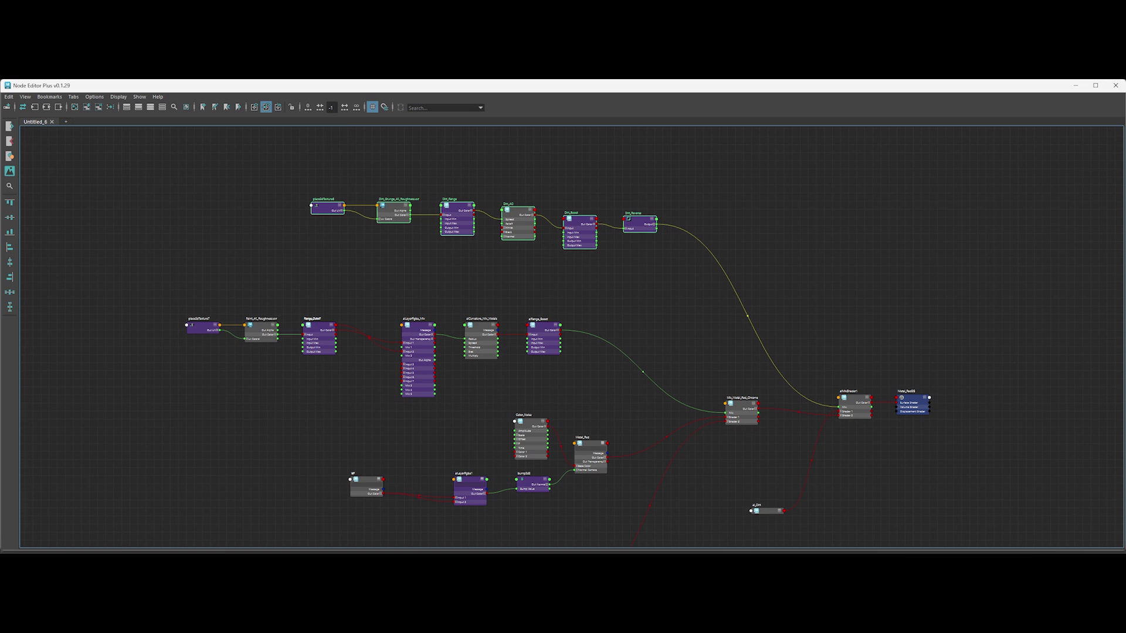
Wrap the top Dirt node row in a comment backdrop titled 'Mix Mask'.
left_click_drag(296, 170, 662, 268)
key("c")
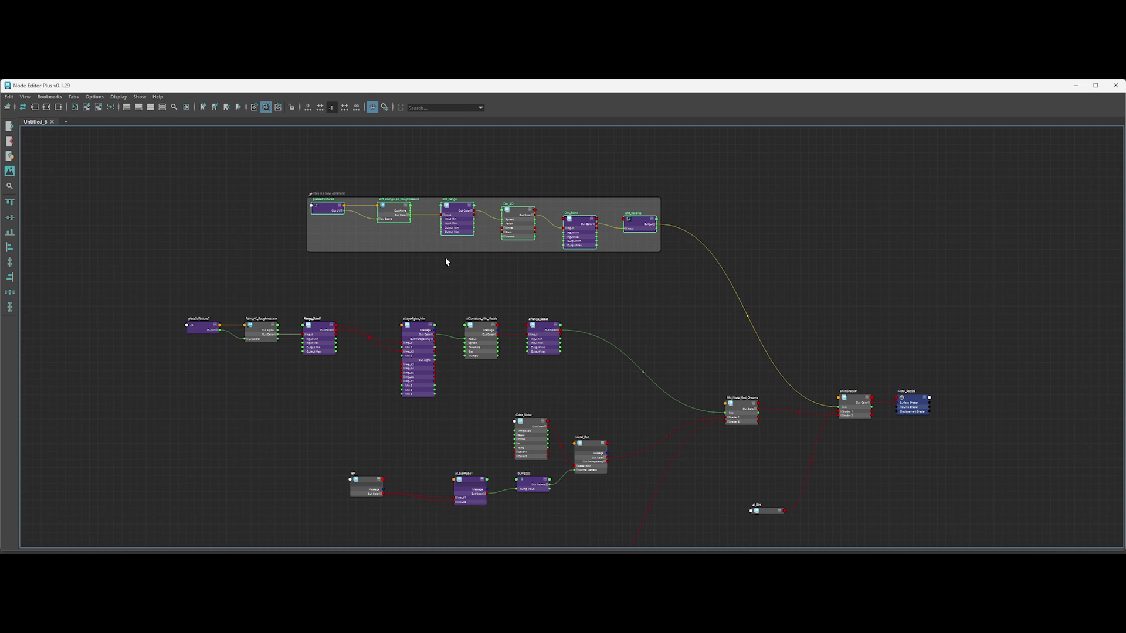
left_click(362, 241)
left_click_drag(353, 246, 345, 217)
scroll(649, 254, "up", 1)
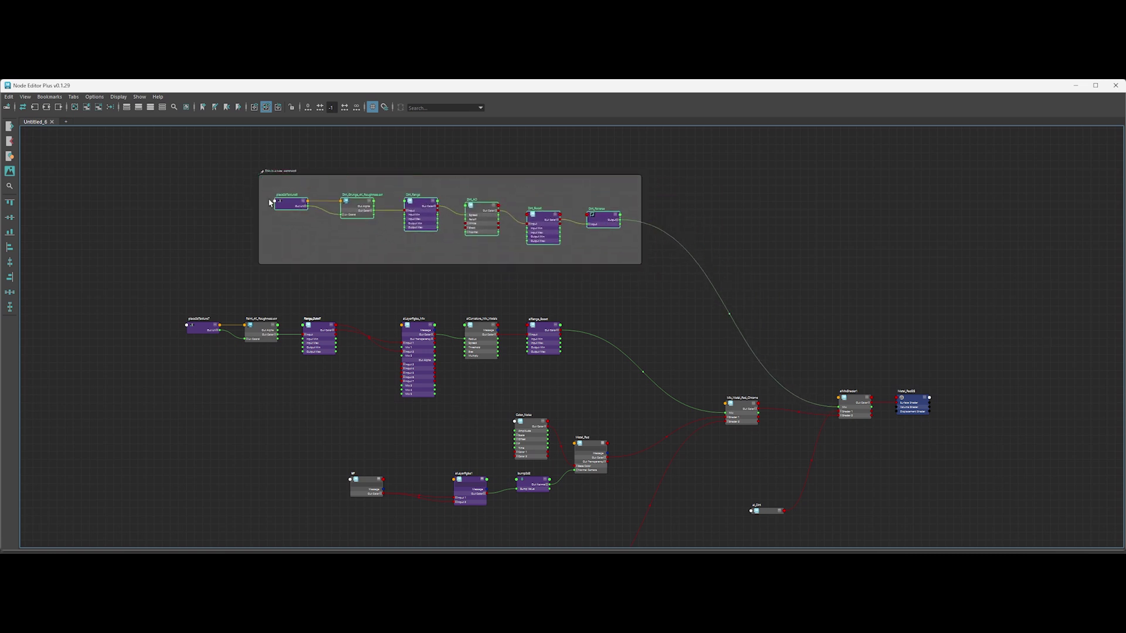
scroll(241, 164, "up", 5)
double_click(332, 197)
scroll(190, 233, "down", 3)
type("Mix Mask")
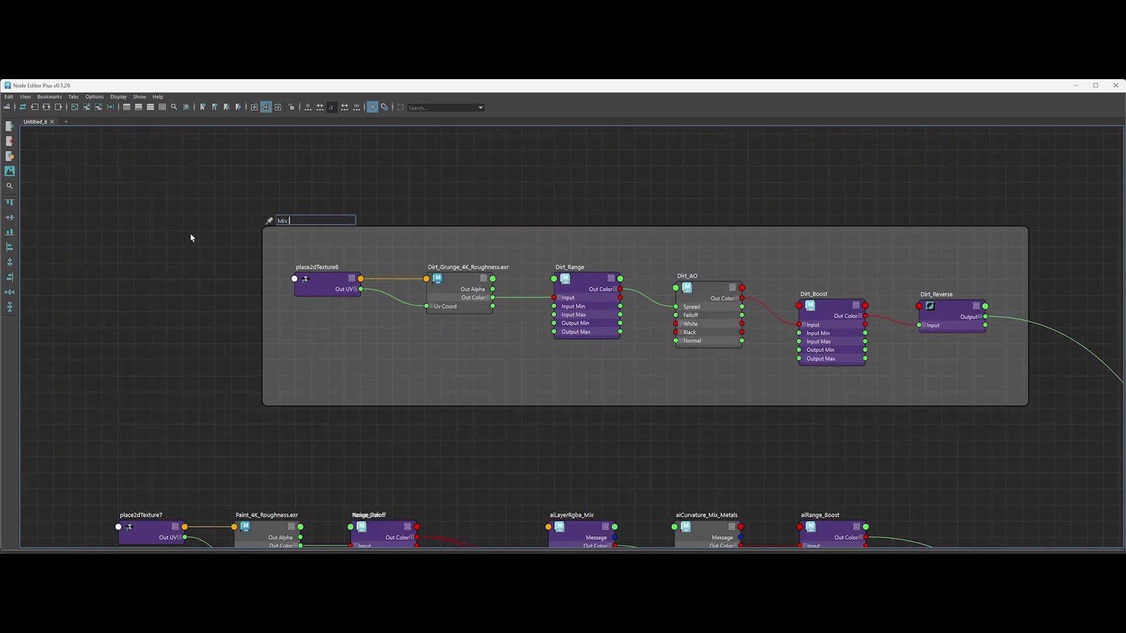
left_click(364, 247)
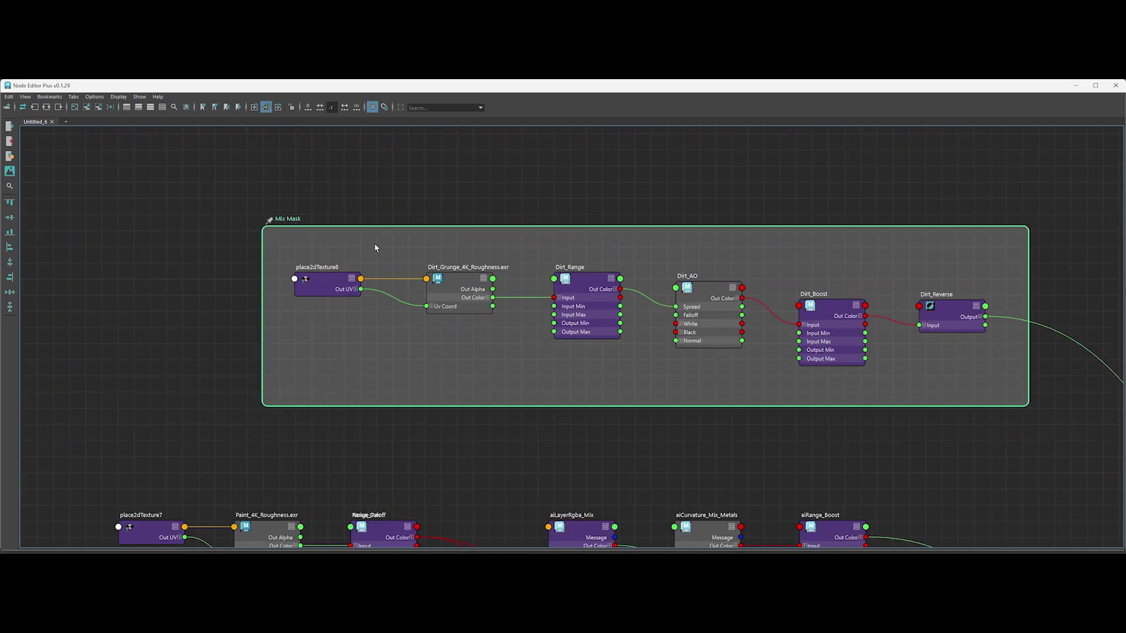
Colour the Mix Mask backdrop dark red and bring the lower node groups into view.
double_click(375, 247)
left_click(469, 234)
left_click(603, 263)
left_click(469, 234)
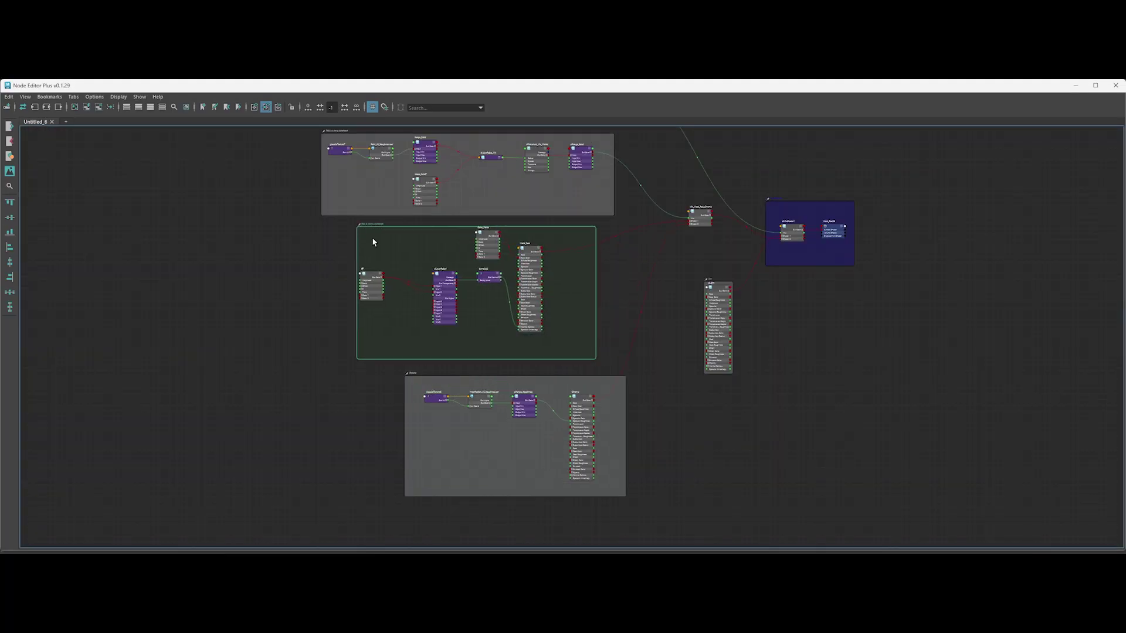
scroll(605, 319, "up", 4)
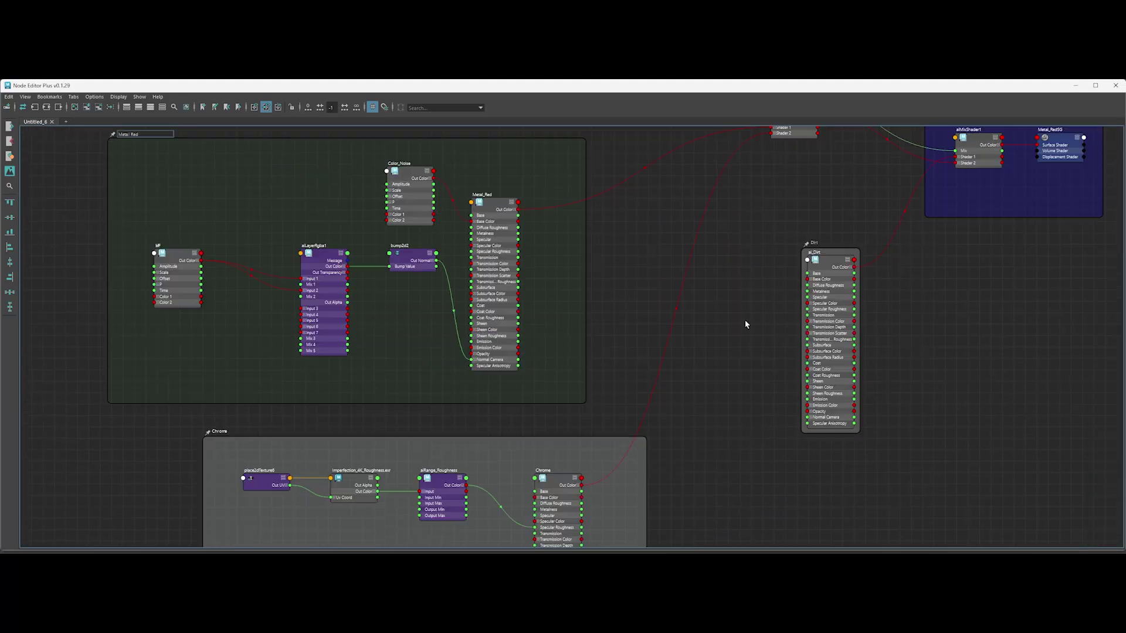
middle_click_drag(745, 319, 754, 380)
scroll(756, 290, "down", 8)
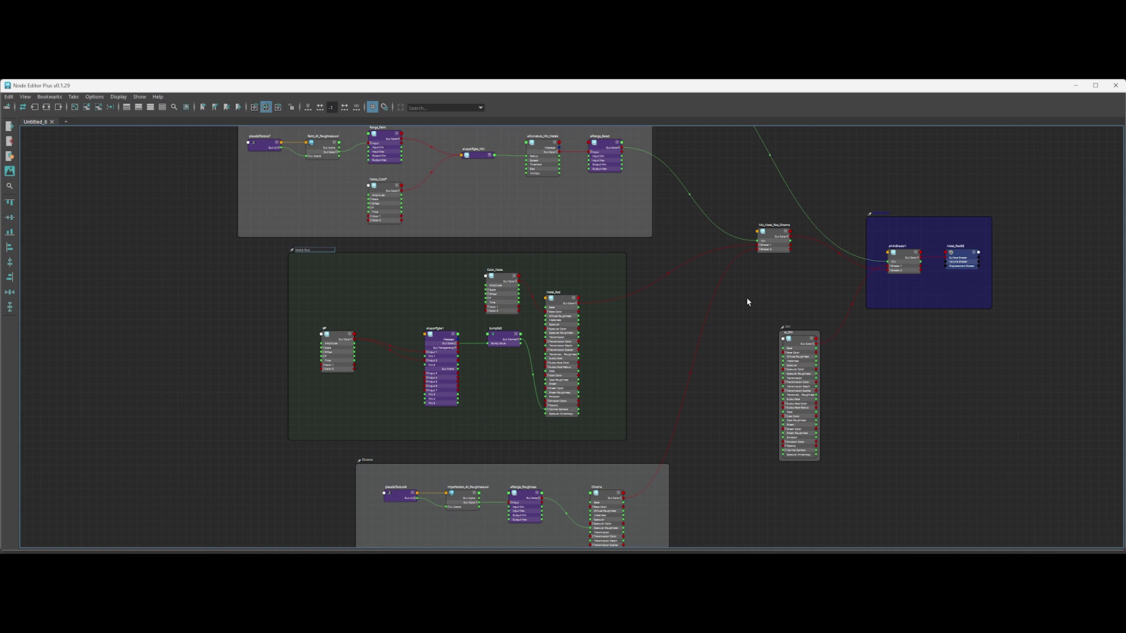
Create a bookmark named 'Shader_Metal' in the Bookmark Editor.
left_click(53, 98)
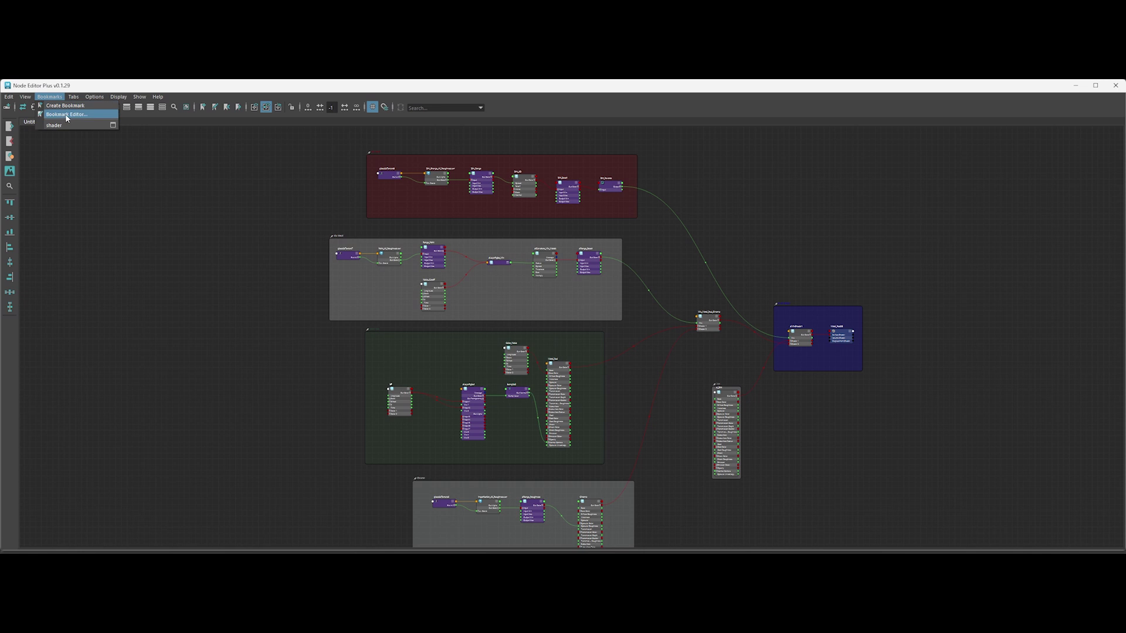
left_click(67, 116)
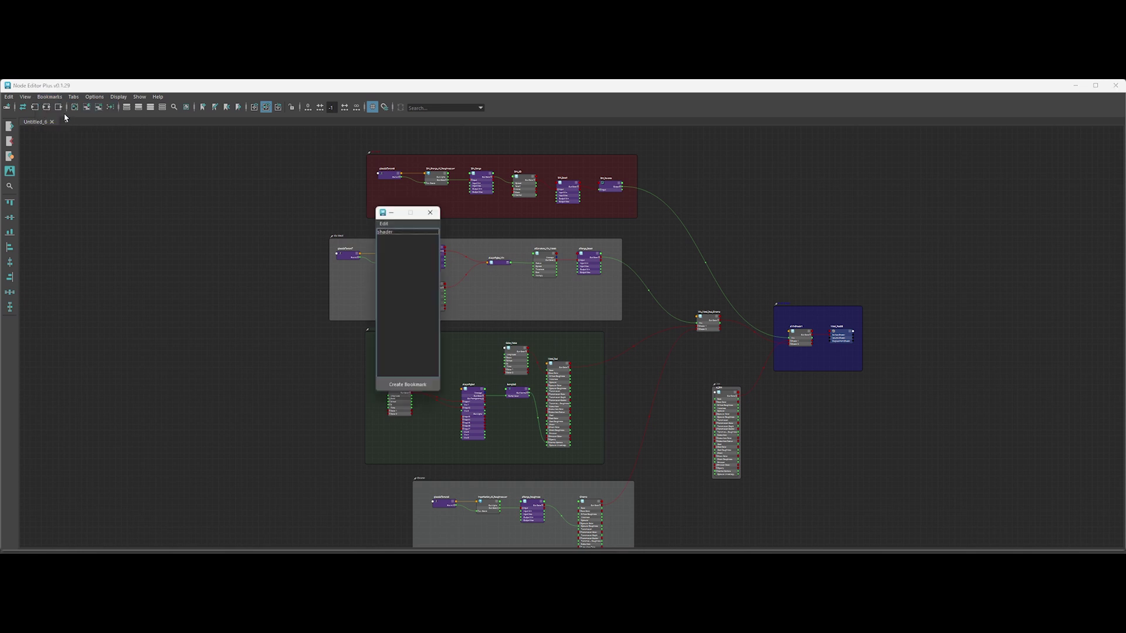
left_click(409, 387)
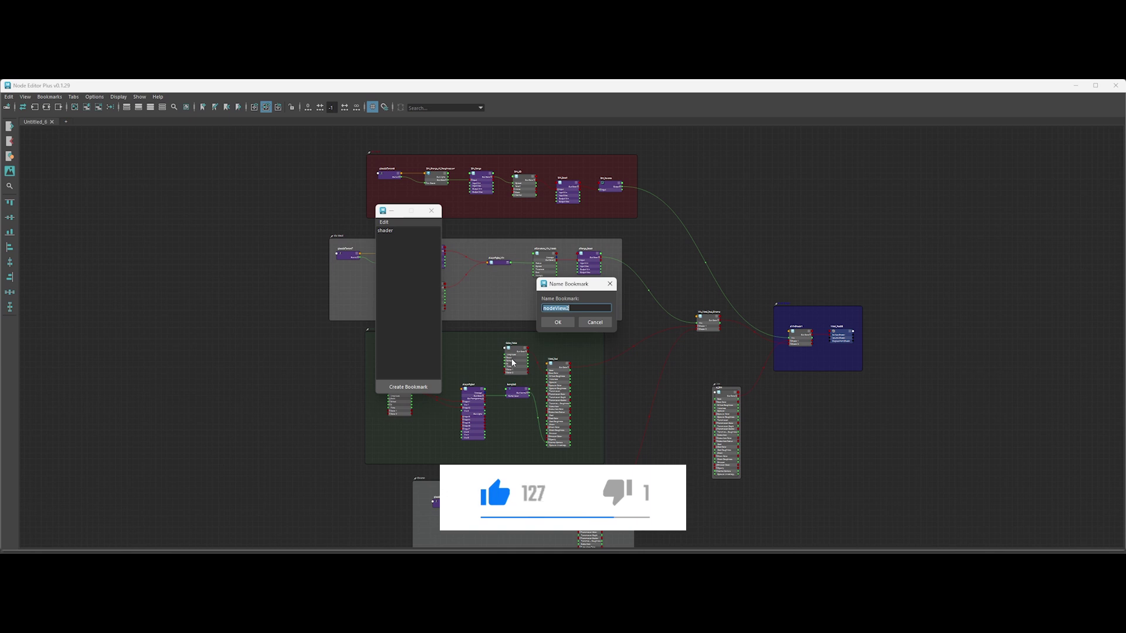
type("Shader_")
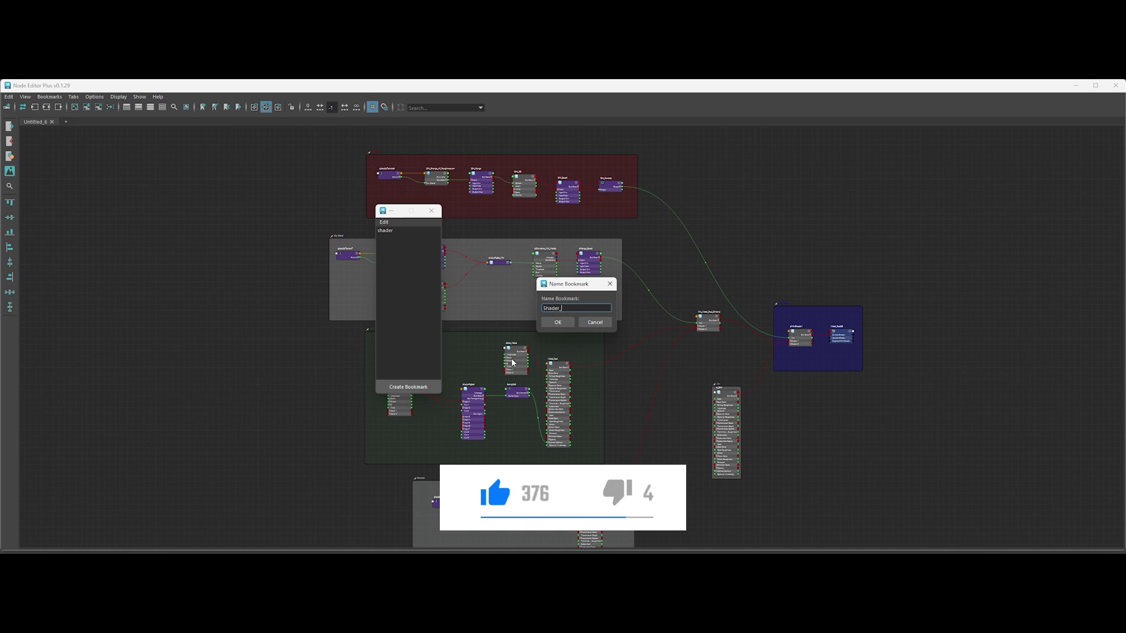
type("Metal")
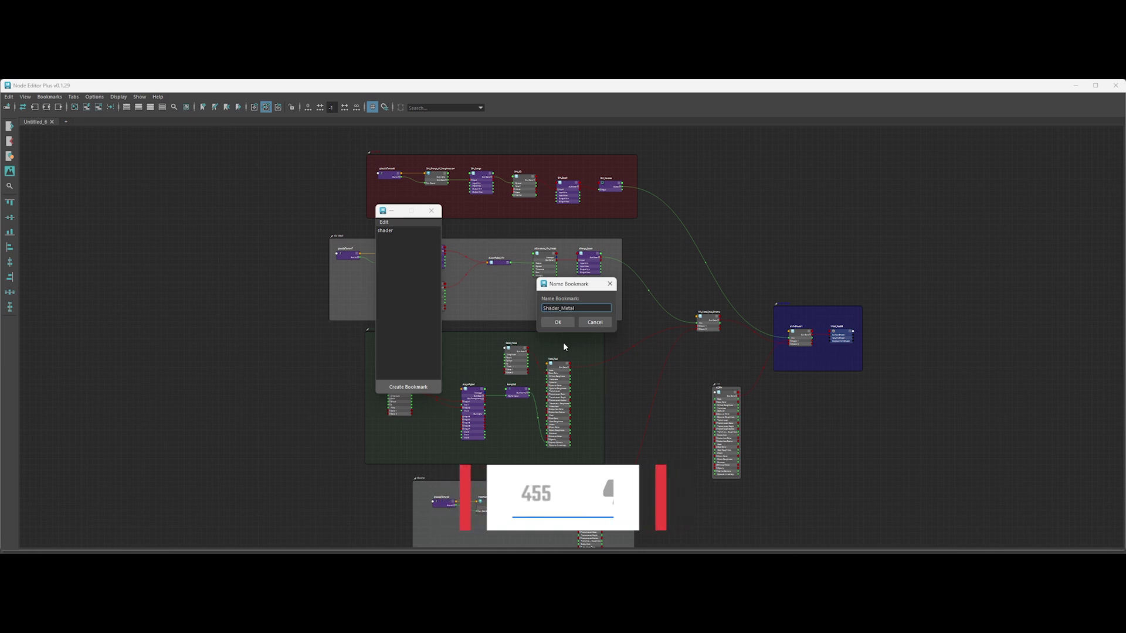
left_click(559, 323)
Close the Bookmark Editor and load the saved 'shader' bookmark layout.
left_click(432, 211)
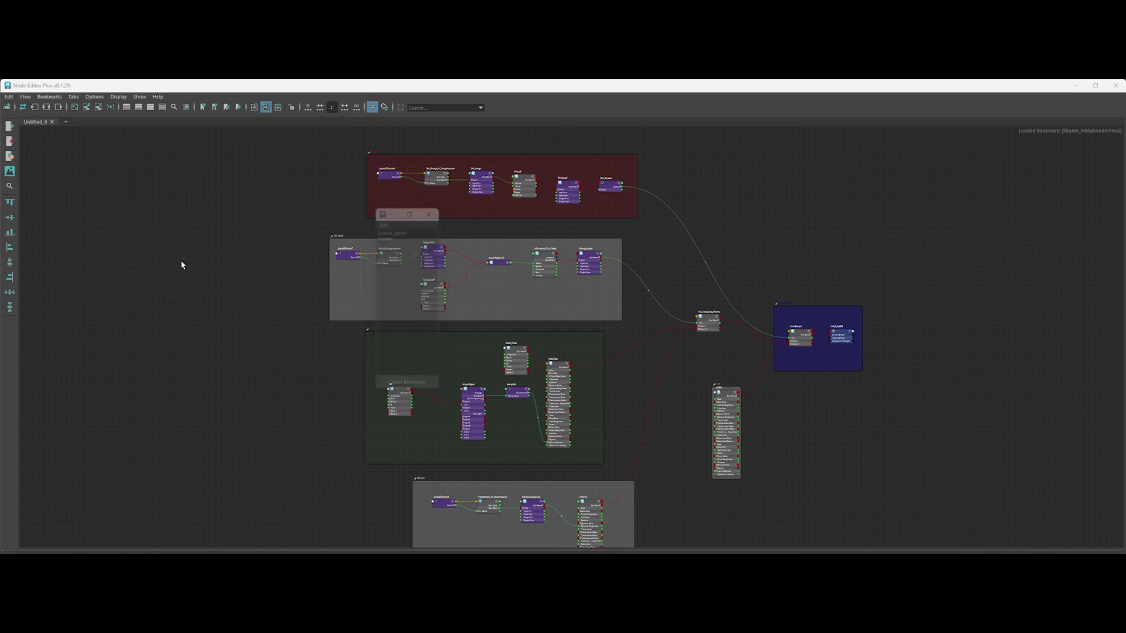
left_click(65, 121)
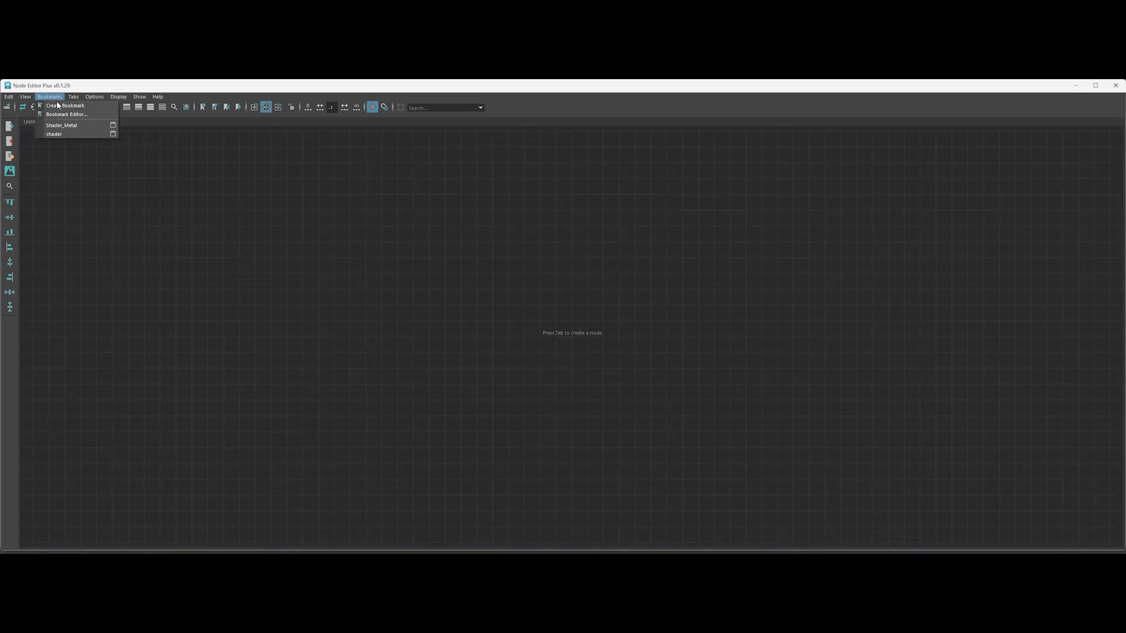
left_click(68, 132)
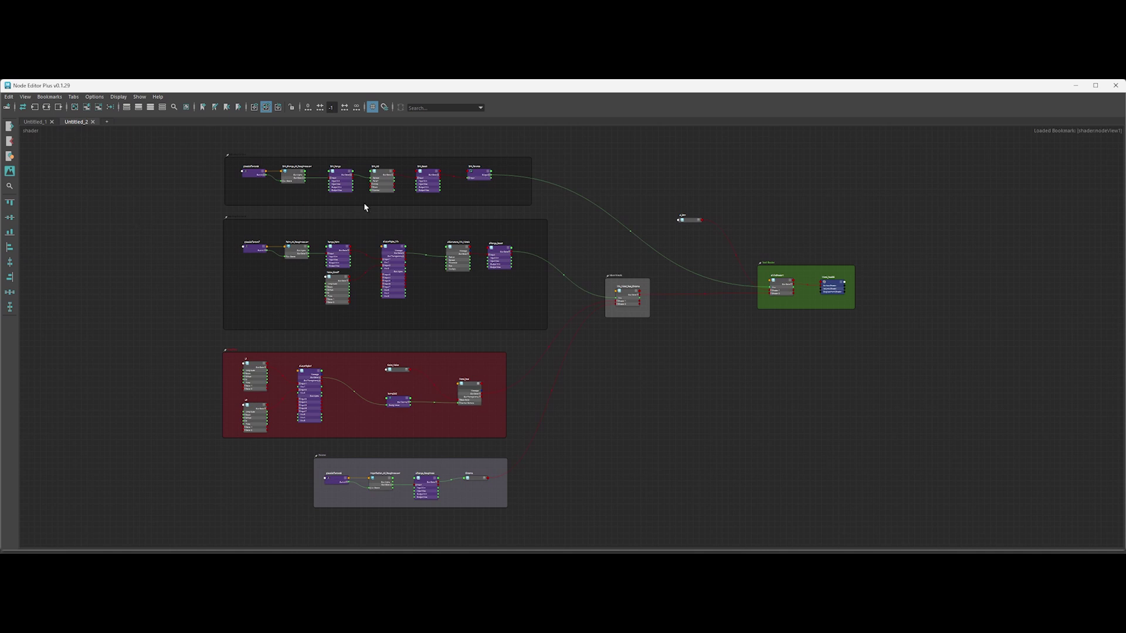
Import the brake-disc image file into the node graph.
left_click(10, 172)
double_click(258, 202)
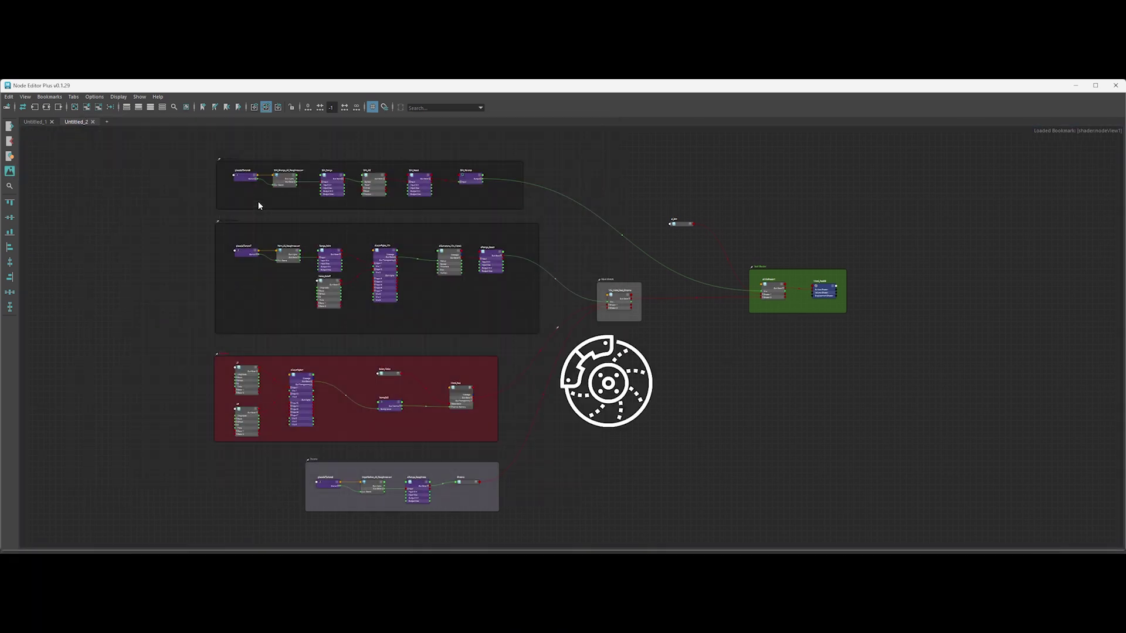
scroll(513, 402, "up", 3)
Enlarge the green Final Shader backdrop, lower its nodes and shrink the icon into its top-right.
left_click_drag(673, 272, 719, 396)
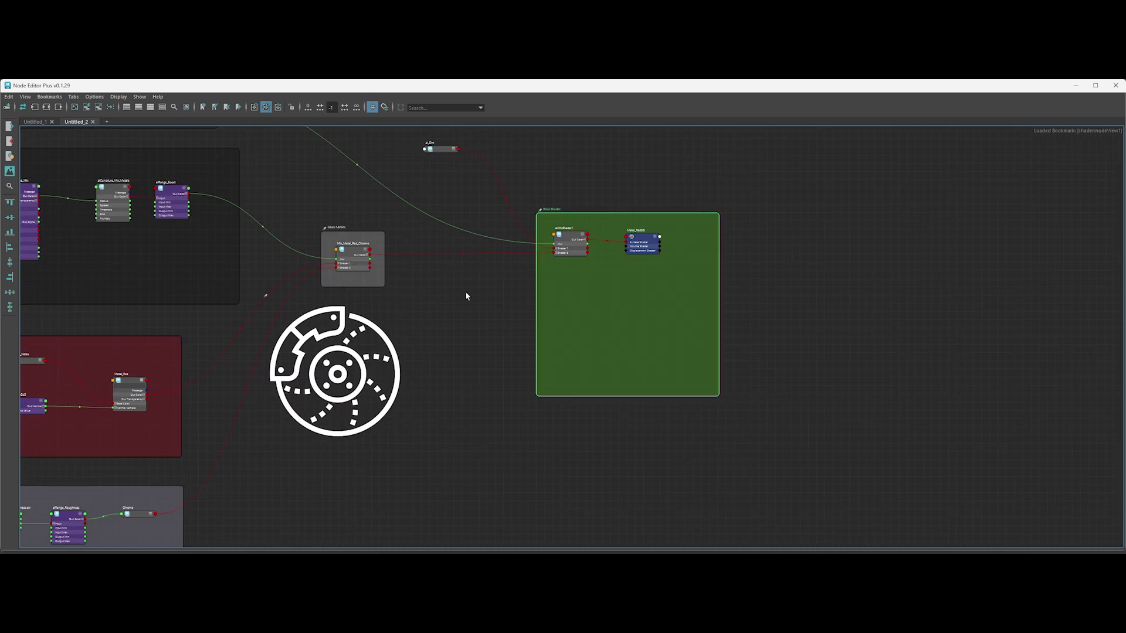
left_click_drag(468, 296, 608, 305)
left_click(343, 332)
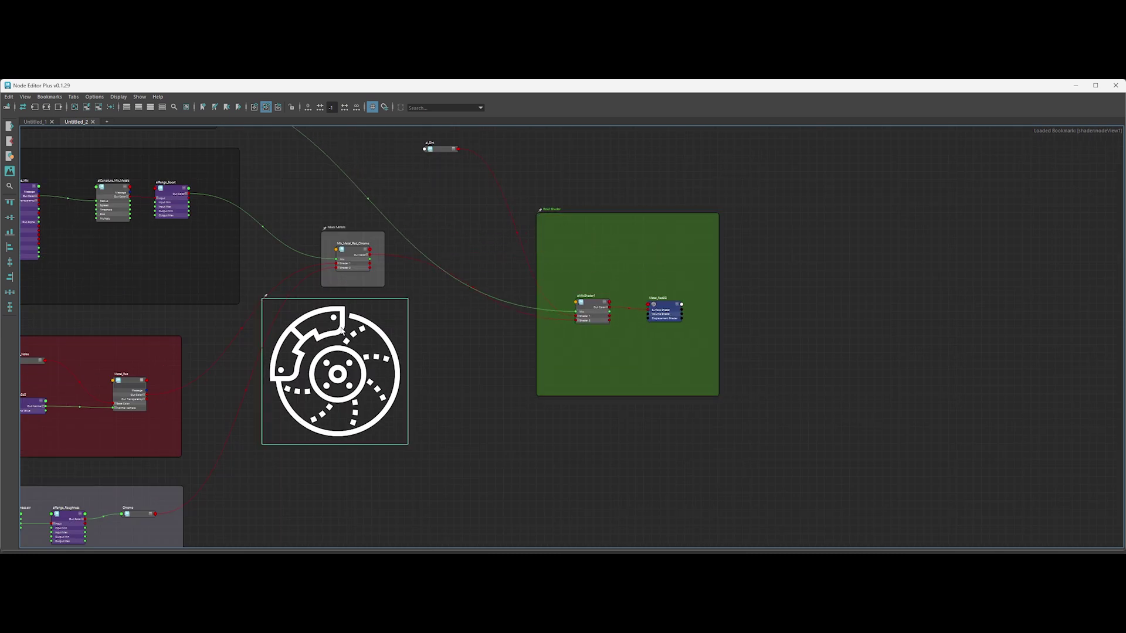
left_click_drag(342, 330, 461, 413)
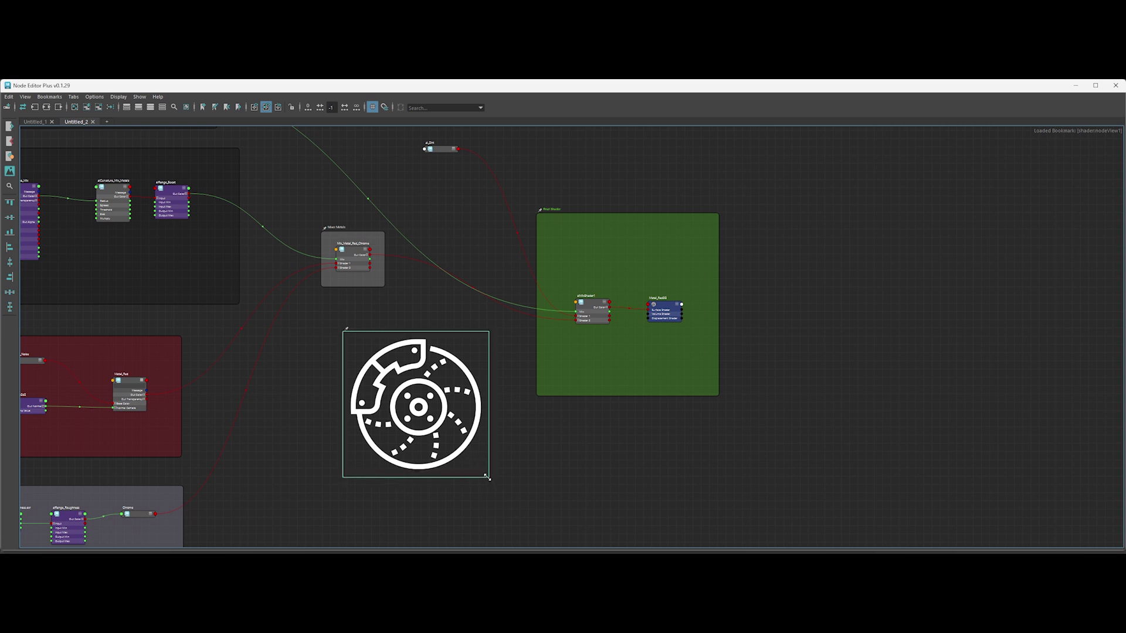
left_click_drag(487, 478, 694, 254)
Frame all nodes, then visit the Final Shader, Metal Red, Mixer Metals and Mix Map for metal backdrops.
key("a")
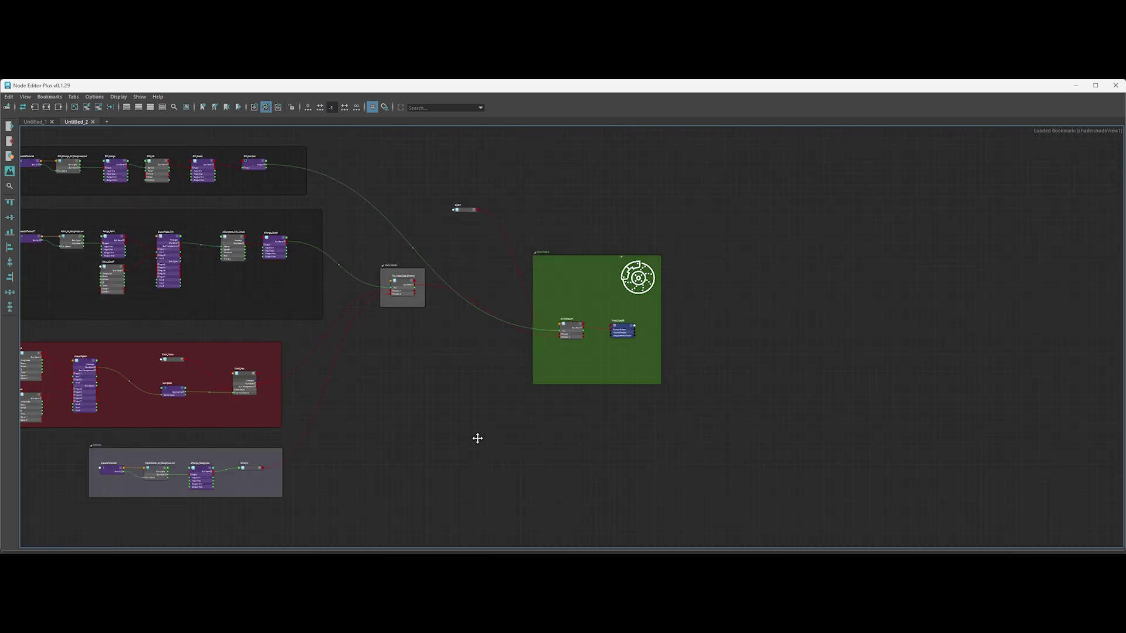
left_click(9, 187)
left_click(123, 215)
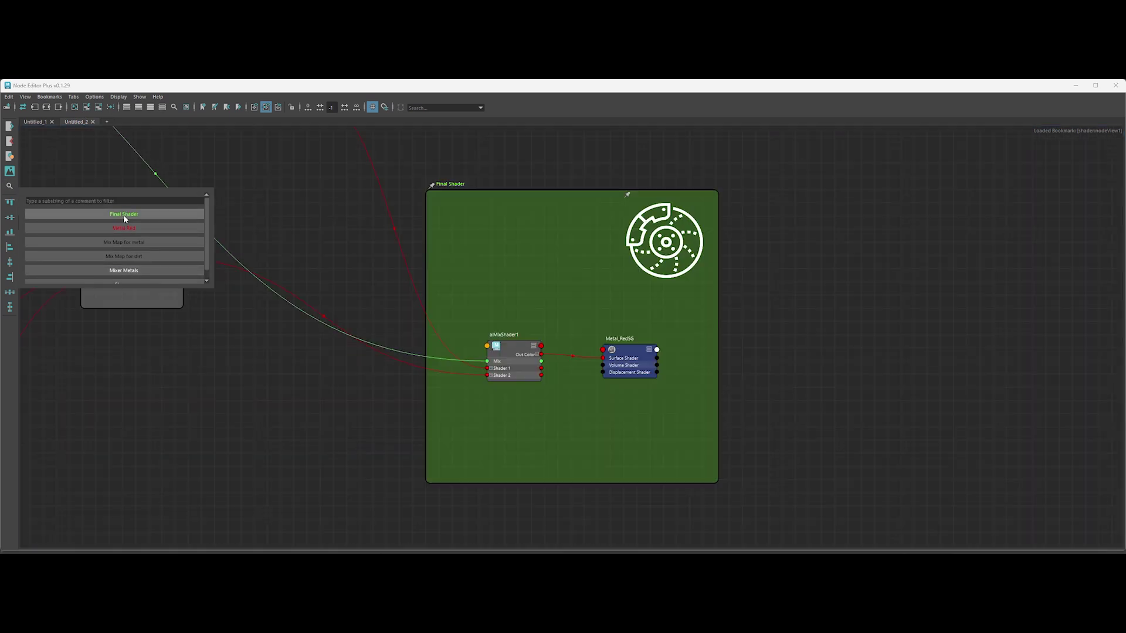
left_click(123, 227)
left_click(126, 271)
left_click(131, 242)
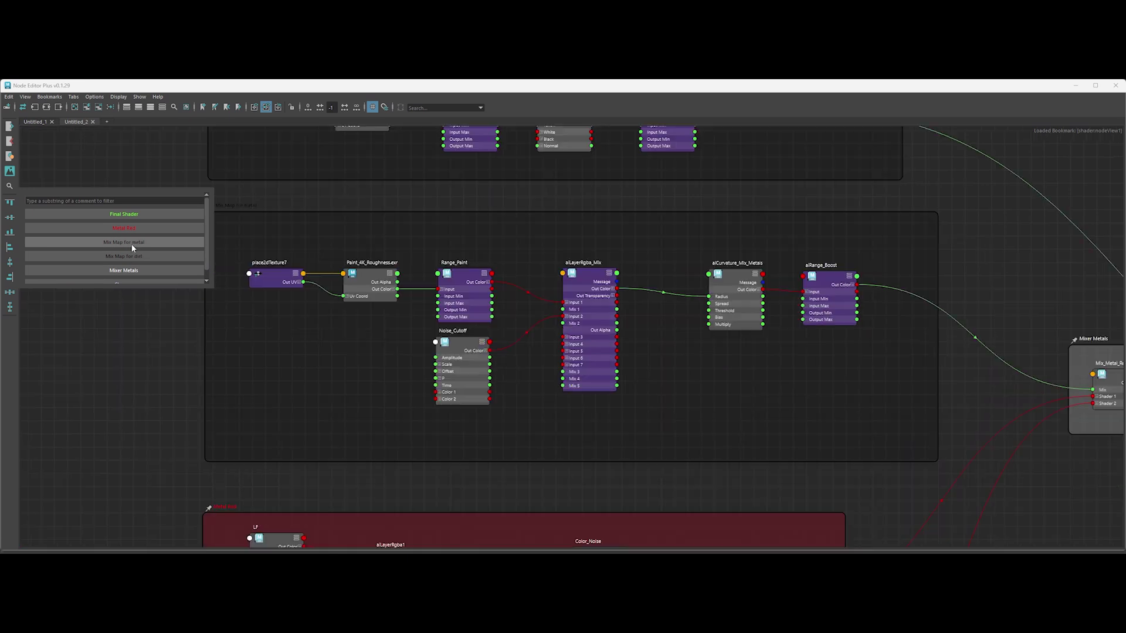
left_click(109, 341)
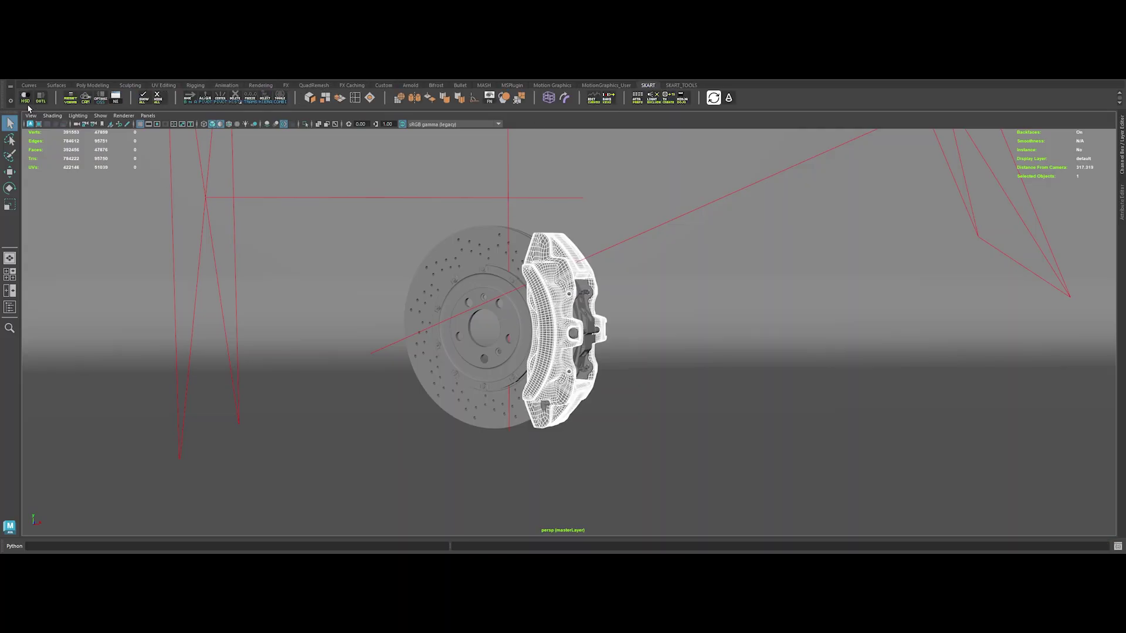
Select the brake caliper and reopen Node Editor Plus from the SKART_TOOLS shelf.
left_click(25, 100)
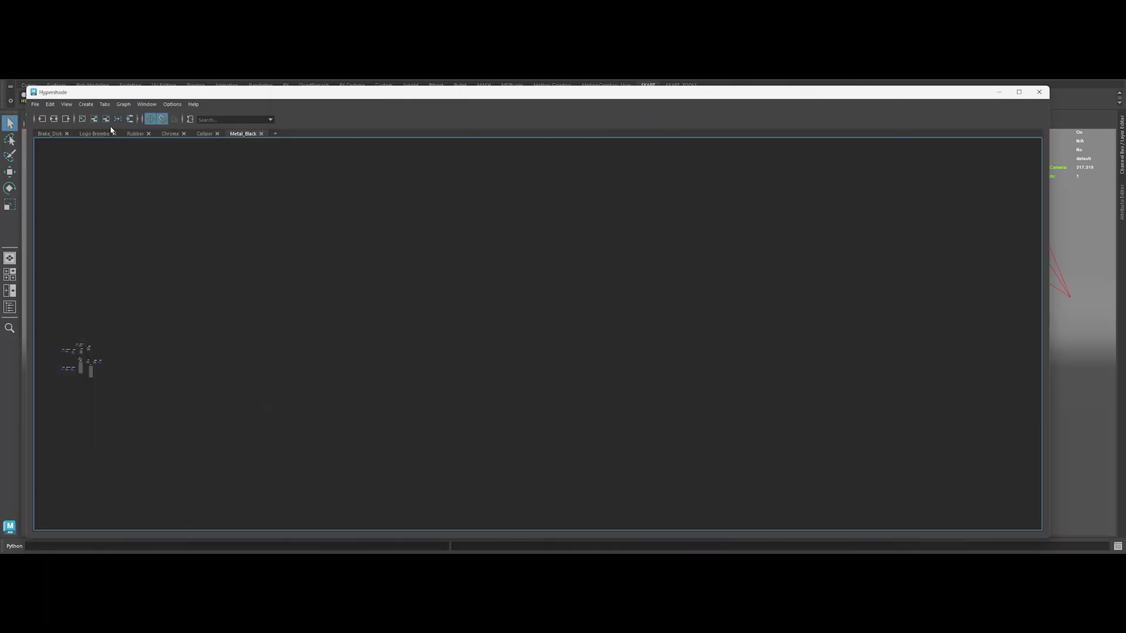
left_click(275, 133)
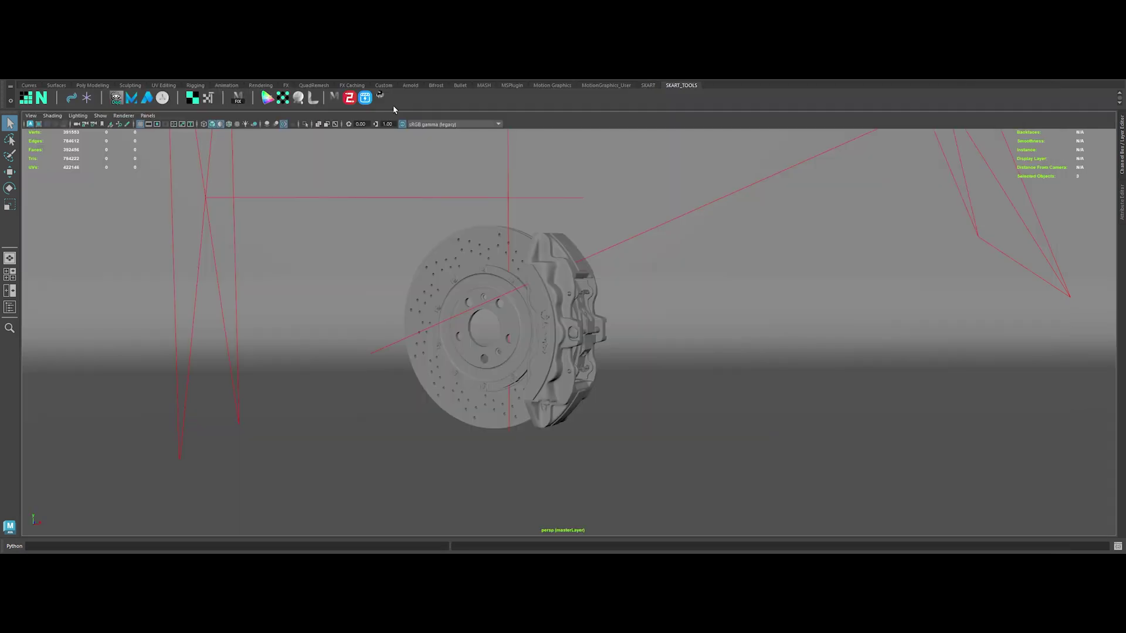
left_click(382, 99)
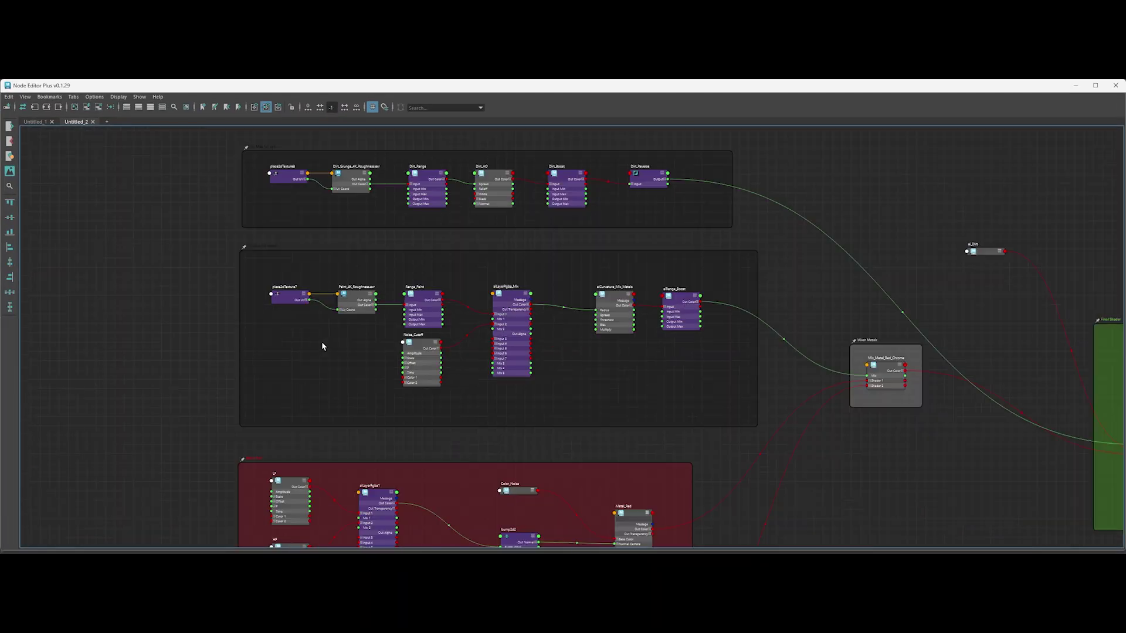
Frame the full graph, then zoom and pan onto the red Metal Red backdrop's nodes.
key("a")
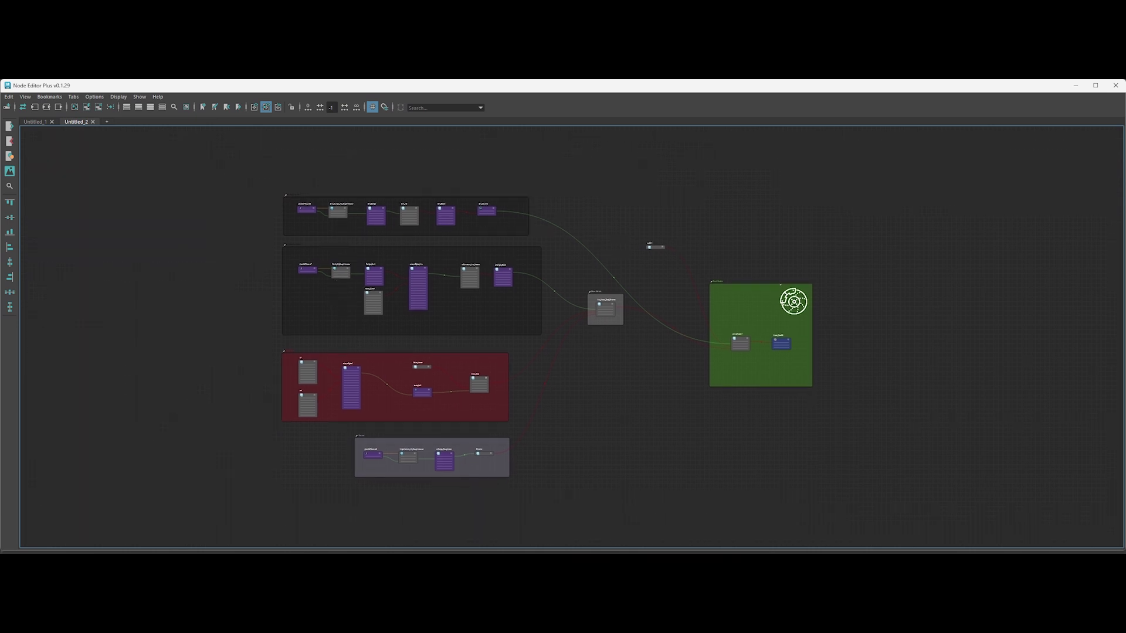
scroll(579, 380, "up", 8)
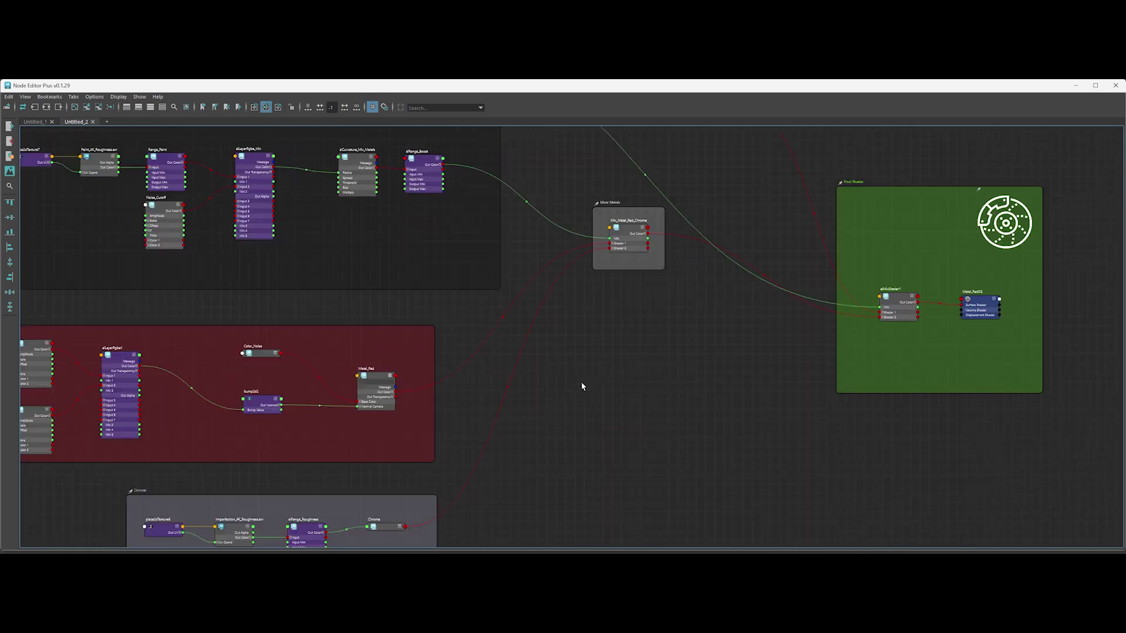
middle_click_drag(538, 405, 788, 399)
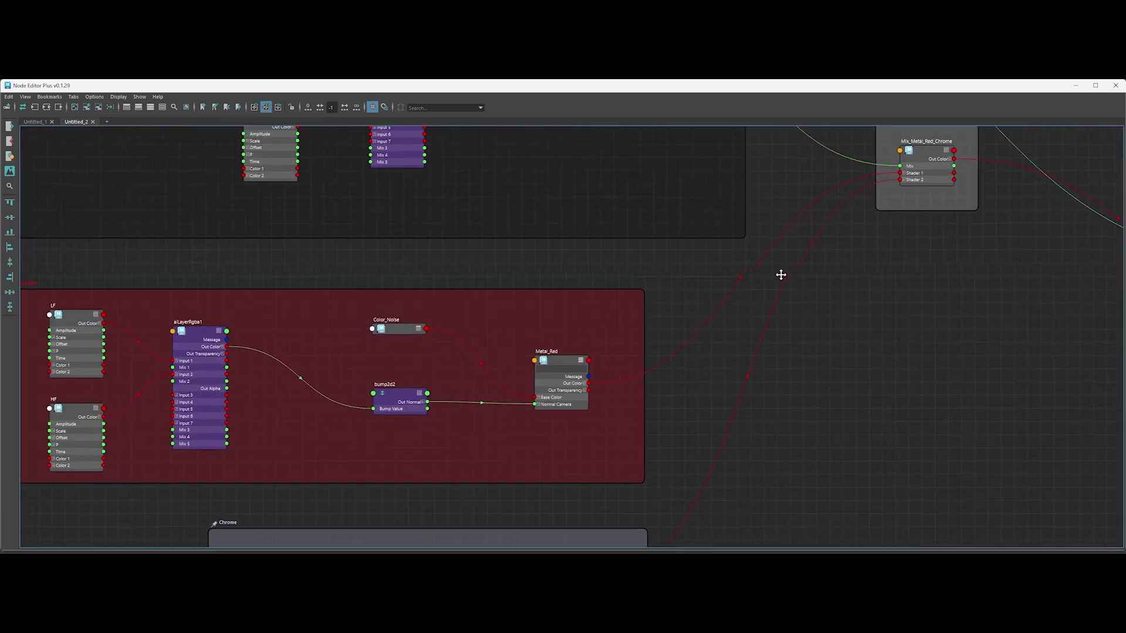